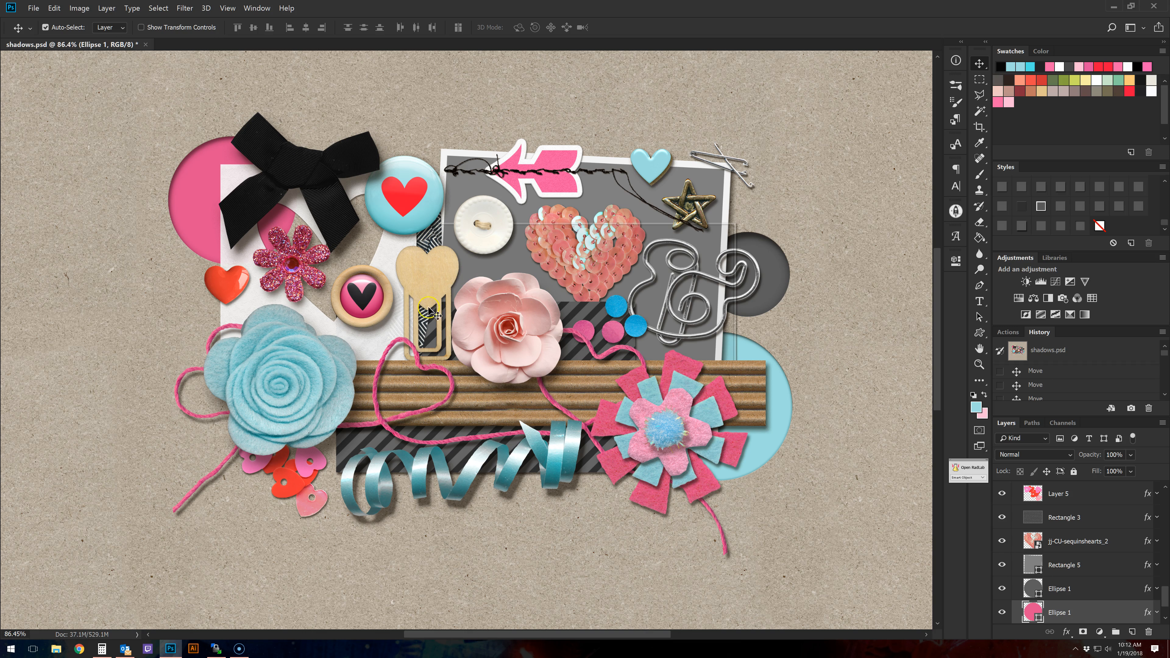
# Collapse and hide the assembled collage group, and show the other Group 1 containing the individually laid-out elements.
pyautogui.scroll(5, 1020, 556)
pyautogui.scroll(4, 1019, 553)
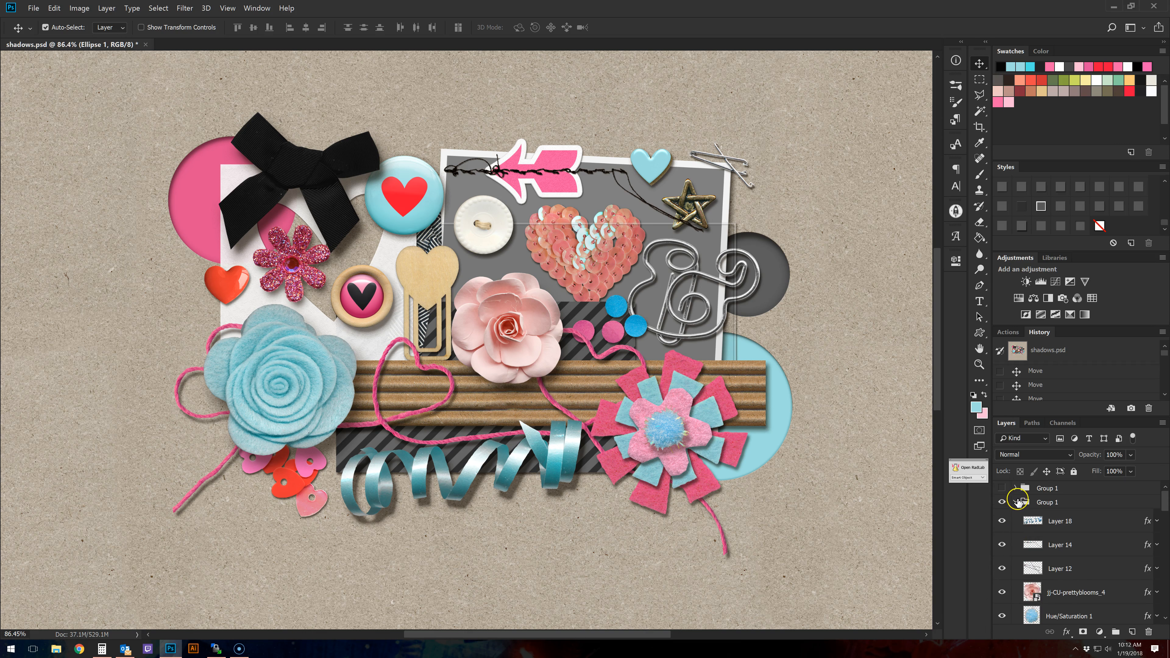
pyautogui.click(1015, 502)
pyautogui.click(1002, 502)
pyautogui.click(1002, 487)
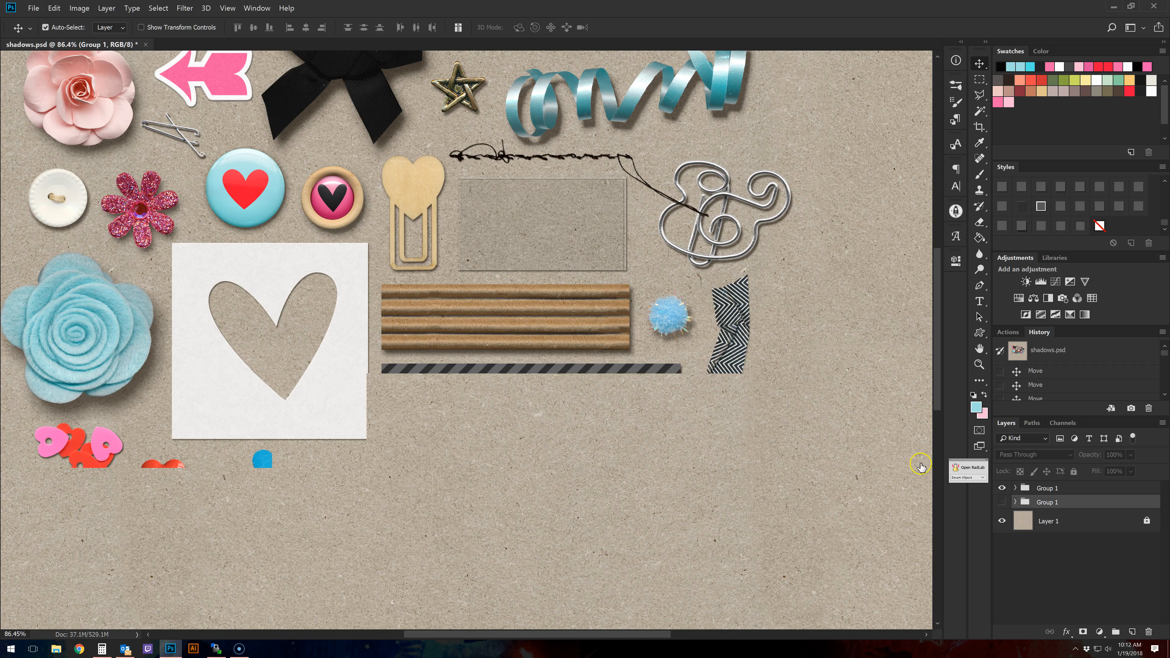
pyautogui.moveTo(637, 637); pyautogui.dragTo(598, 637)
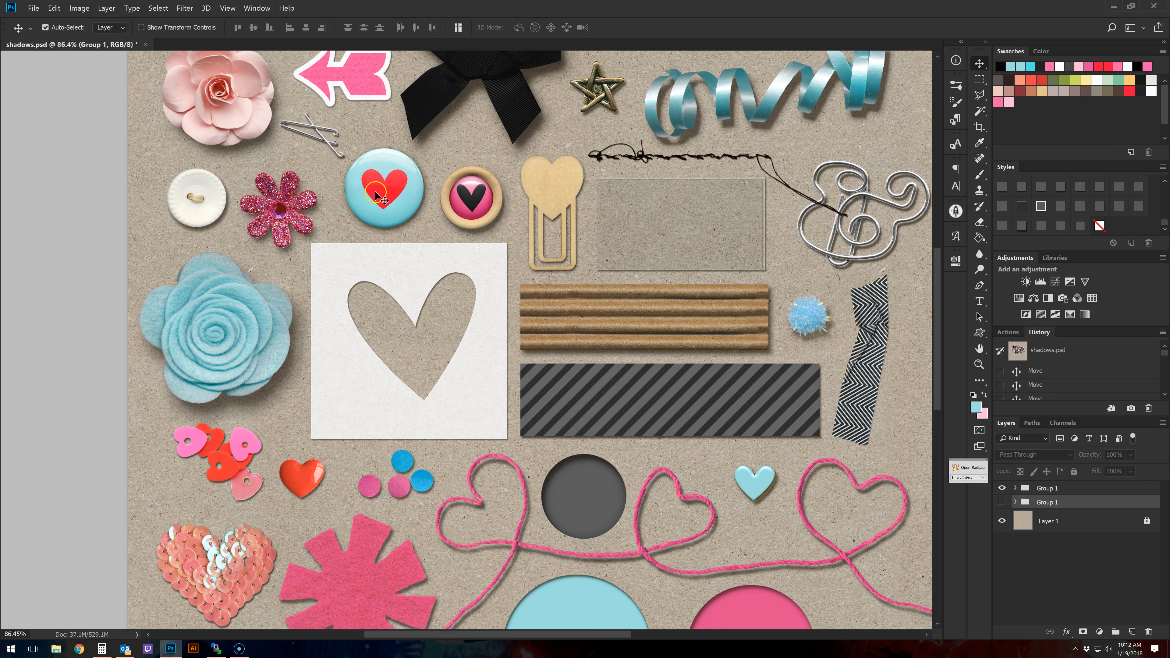
# Examine the shadows on the heart-cutout paper, cardboard strip, striped strip and recessed circles, selecting each element.
pyautogui.click(478, 402)
pyautogui.click(553, 330)
pyautogui.click(557, 395)
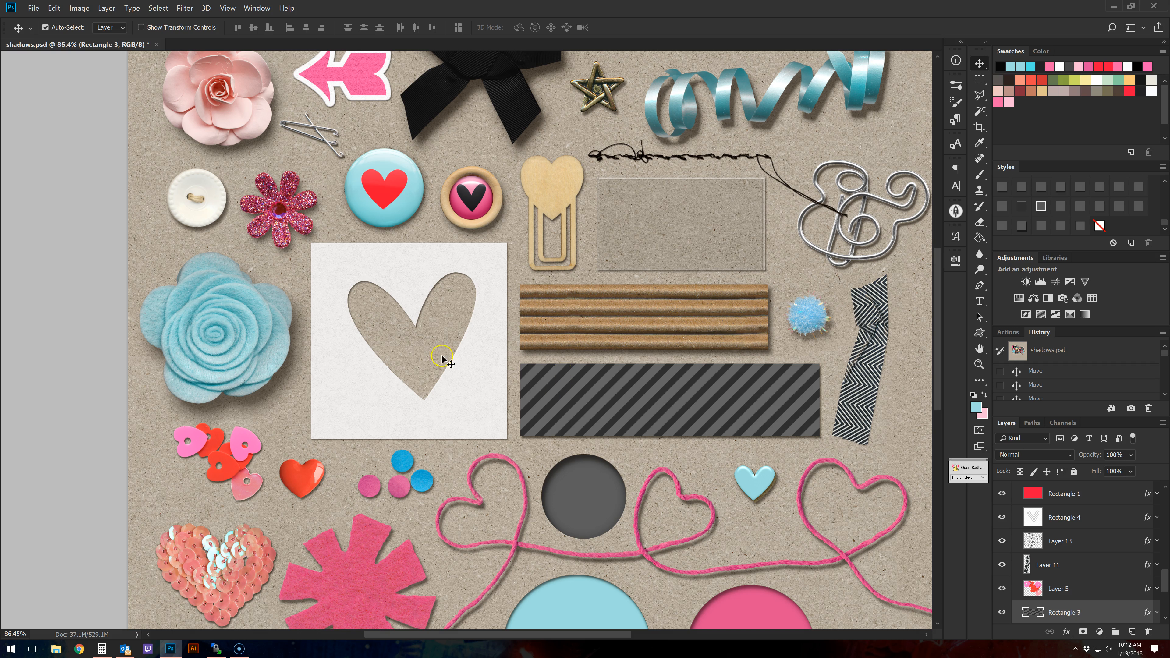
pyautogui.moveTo(940, 332); pyautogui.dragTo(939, 399)
pyautogui.click(718, 421)
pyautogui.click(548, 434)
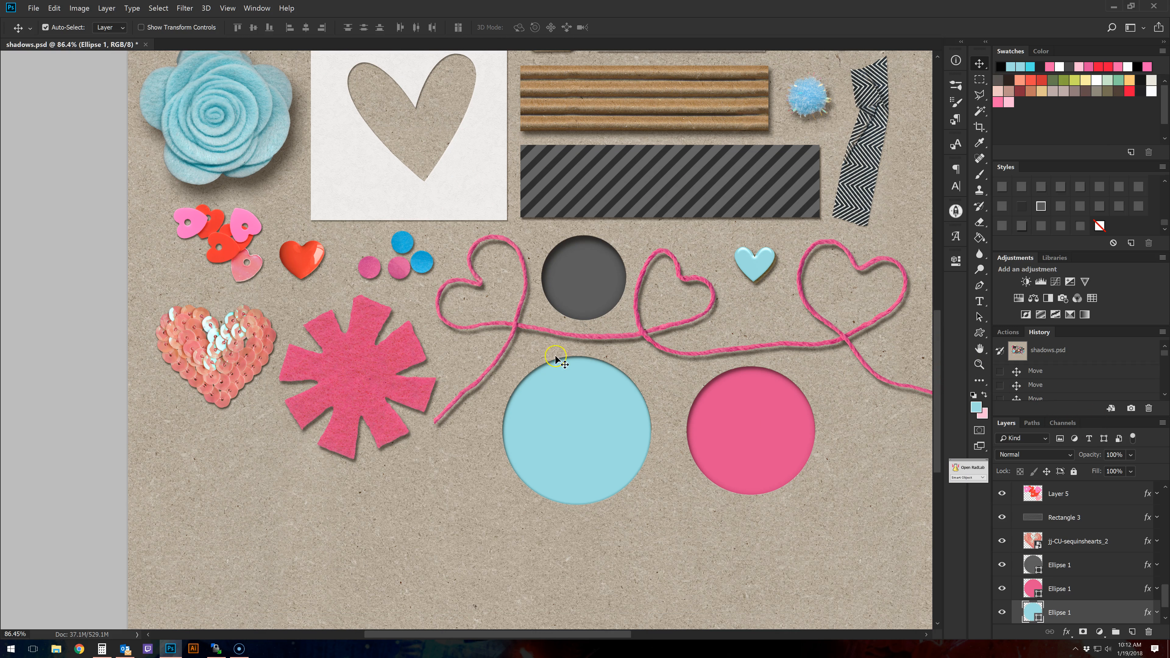
pyautogui.click(578, 288)
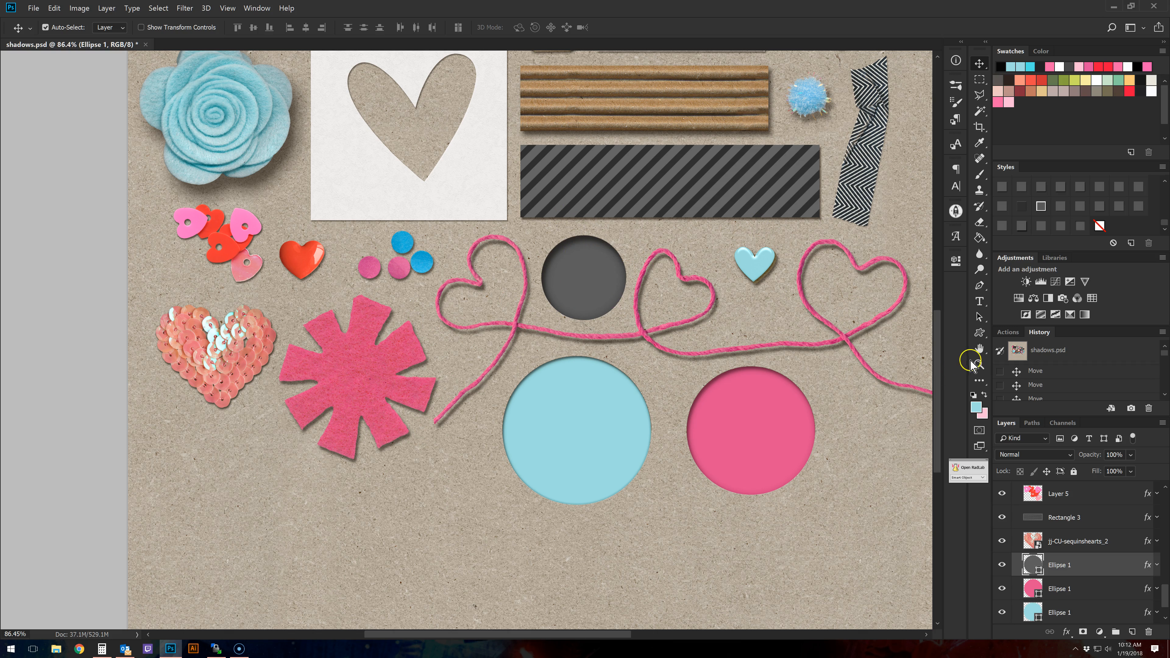
# Inspect the inner shadow along the upper and lower edges of the blue circle up close.
pyautogui.click(979, 364)
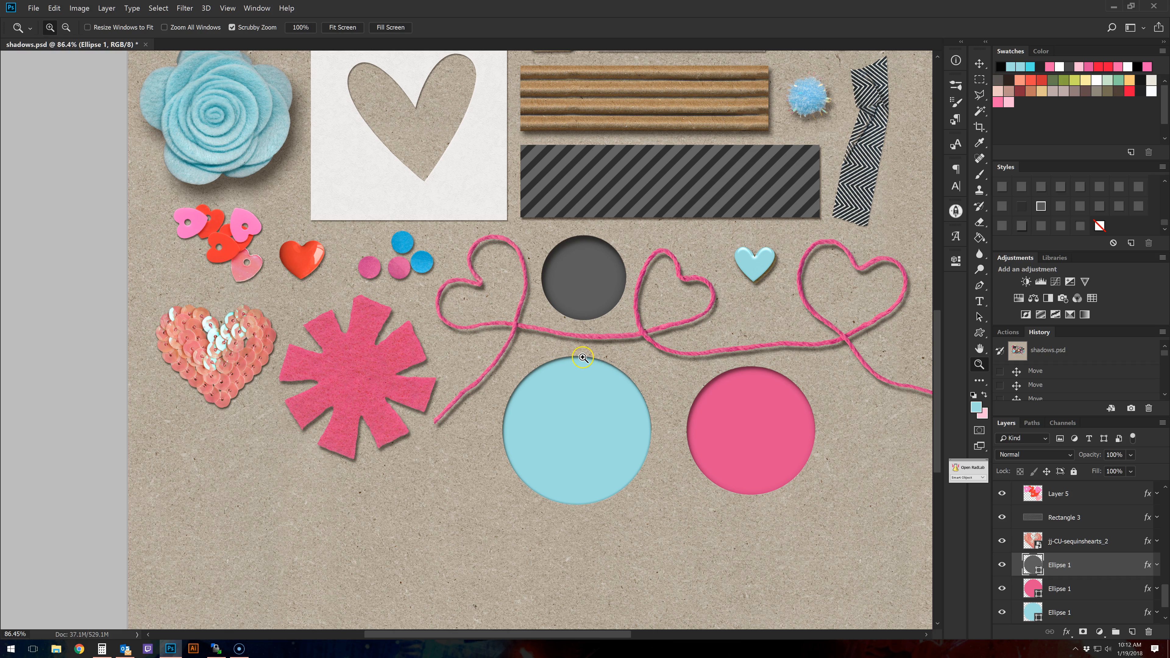
pyautogui.moveTo(583, 357)
pyautogui.mouseDown()
pyautogui.moveTo(760, 431)
pyautogui.moveTo(726, 405)
pyautogui.moveTo(571, 352)
pyautogui.moveTo(594, 355)
pyautogui.mouseUp()
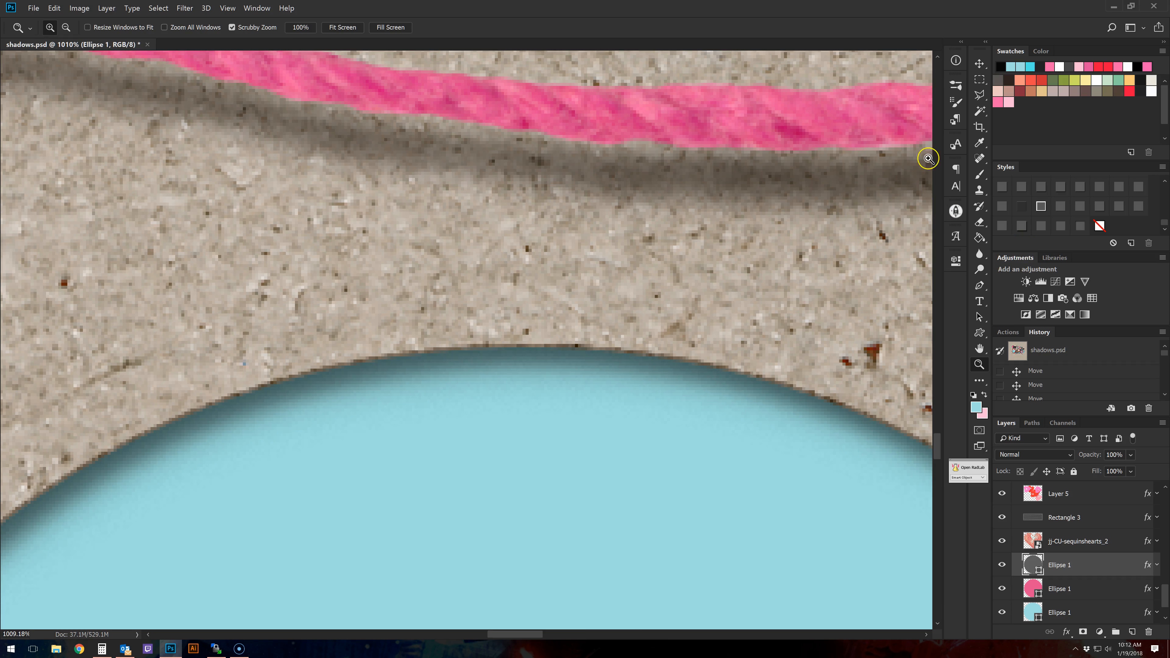
pyautogui.moveTo(936, 444); pyautogui.dragTo(928, 521)
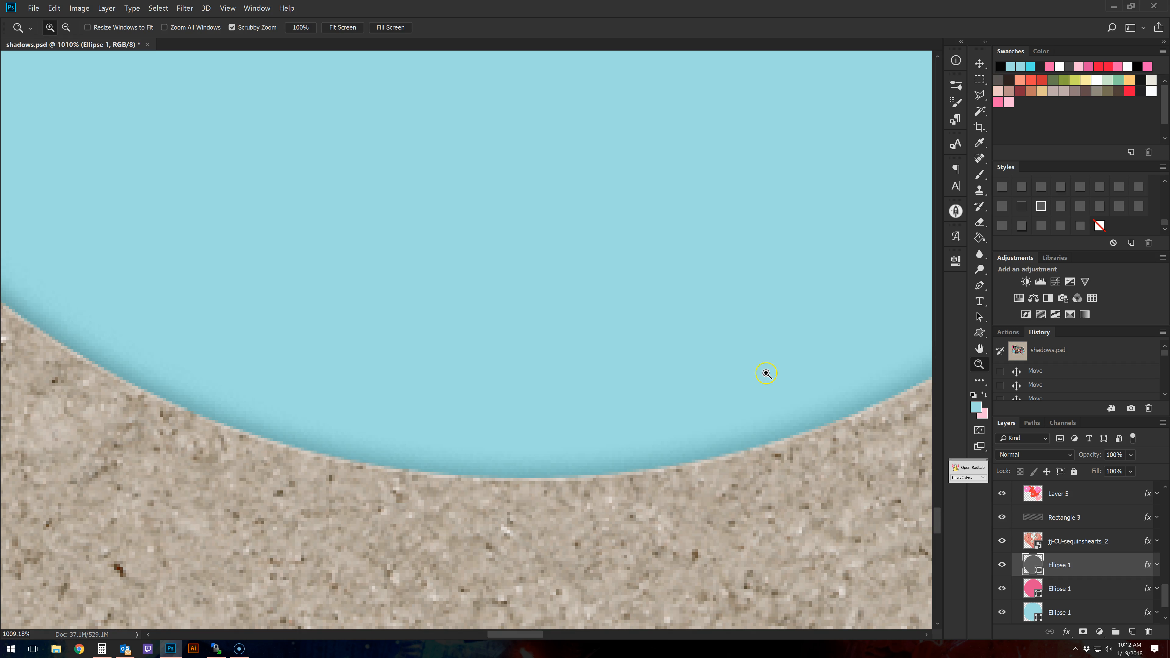
pyautogui.moveTo(676, 352); pyautogui.dragTo(583, 349)
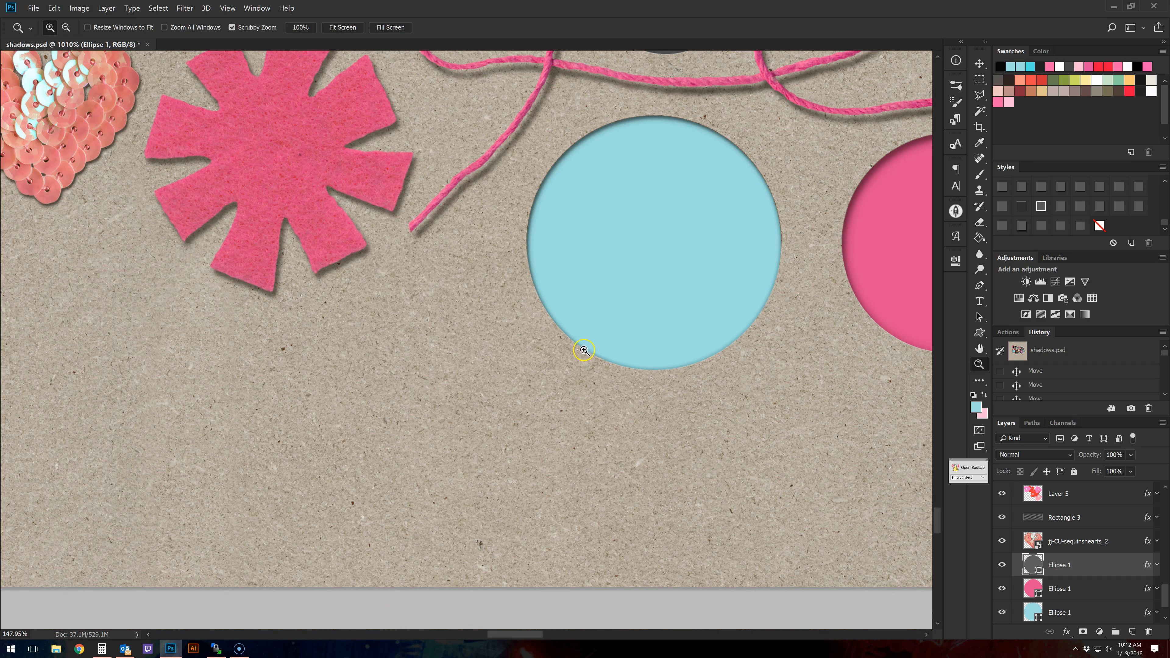
pyautogui.moveTo(937, 429); pyautogui.dragTo(938, 360)
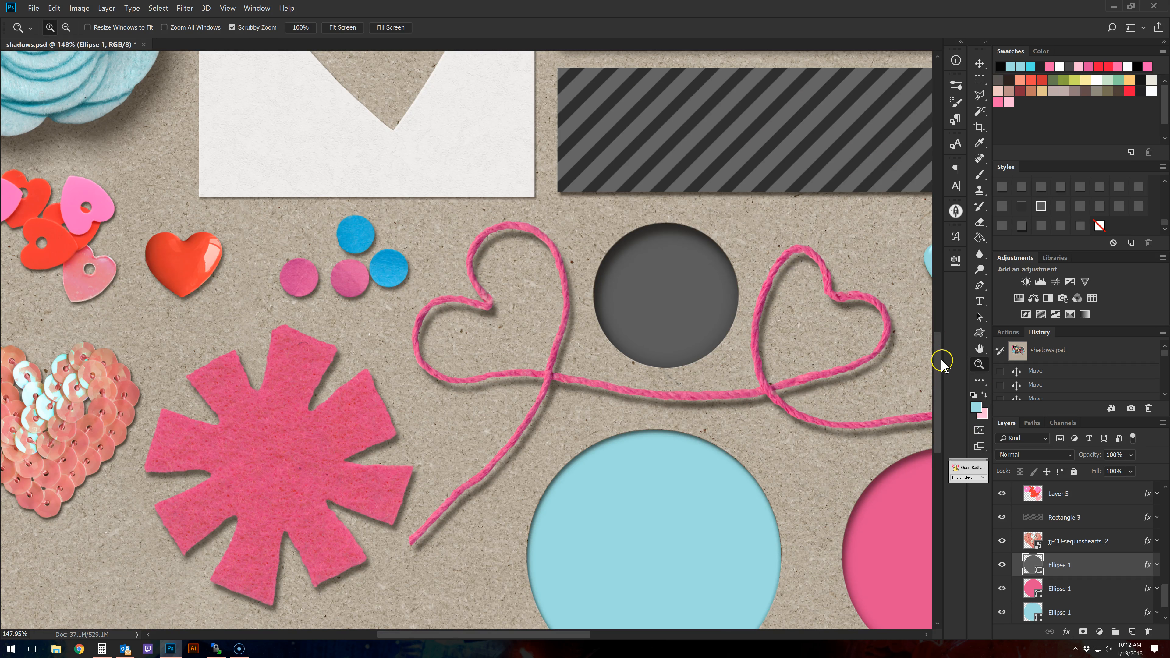
pyautogui.moveTo(723, 195); pyautogui.dragTo(687, 208)
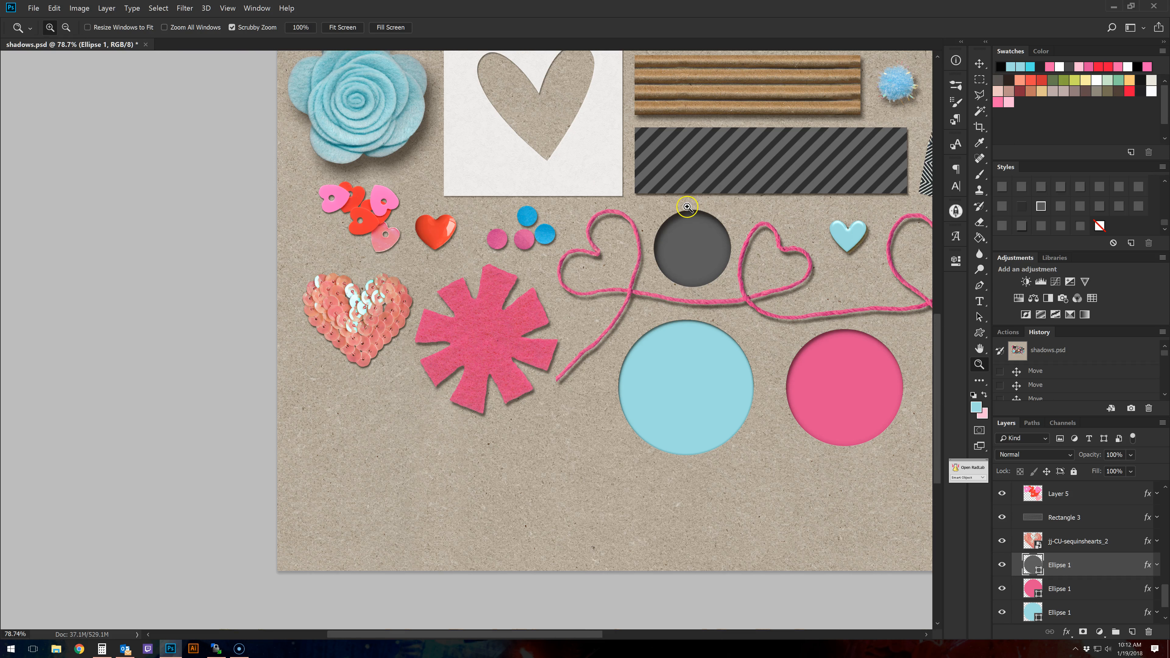
pyautogui.moveTo(942, 337); pyautogui.dragTo(951, 242)
pyautogui.moveTo(579, 635); pyautogui.dragTo(629, 626)
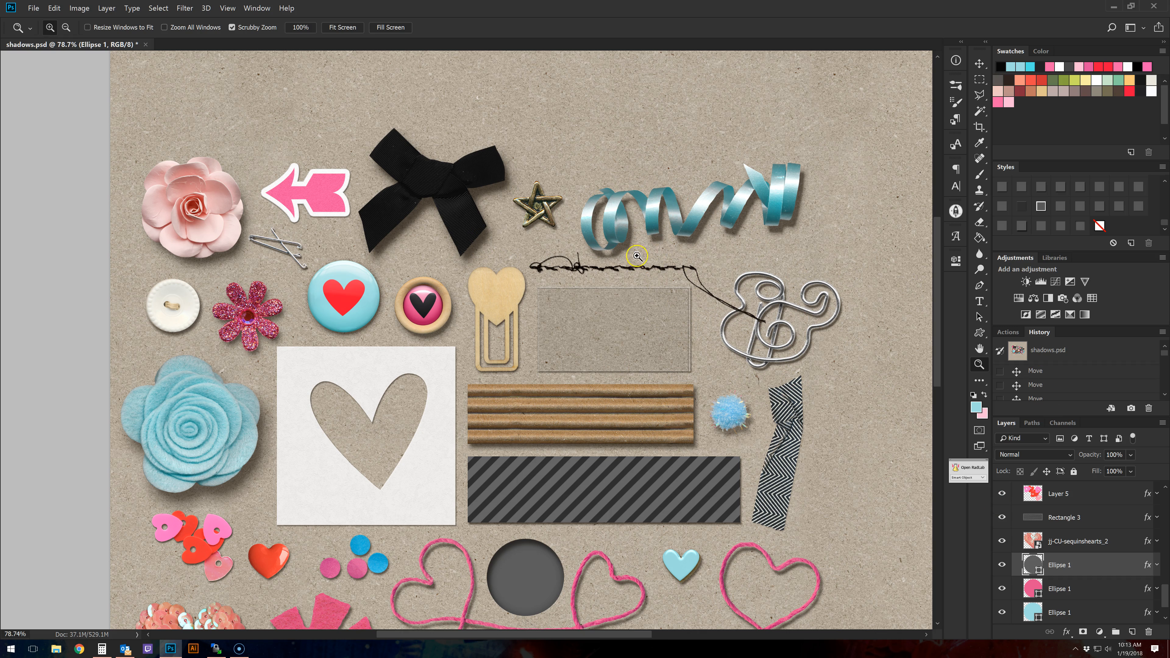
# Inspect the edges and shadow of the transparent rectangle below the black stitching up close.
pyautogui.click(980, 64)
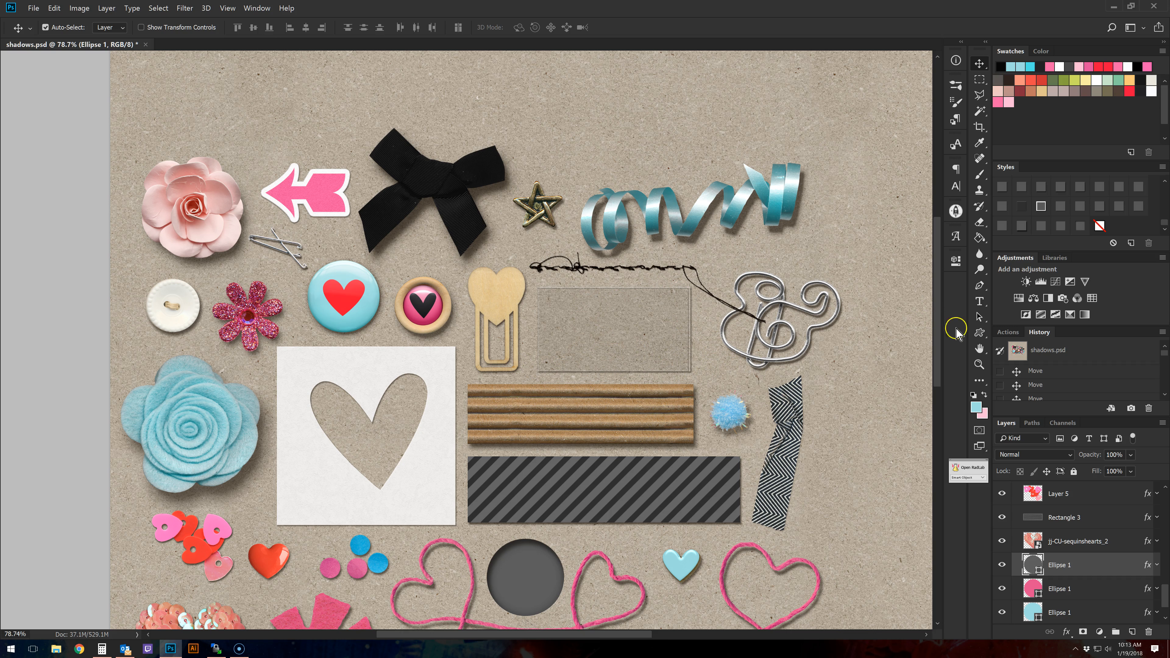
pyautogui.click(979, 364)
pyautogui.moveTo(704, 358); pyautogui.dragTo(749, 353)
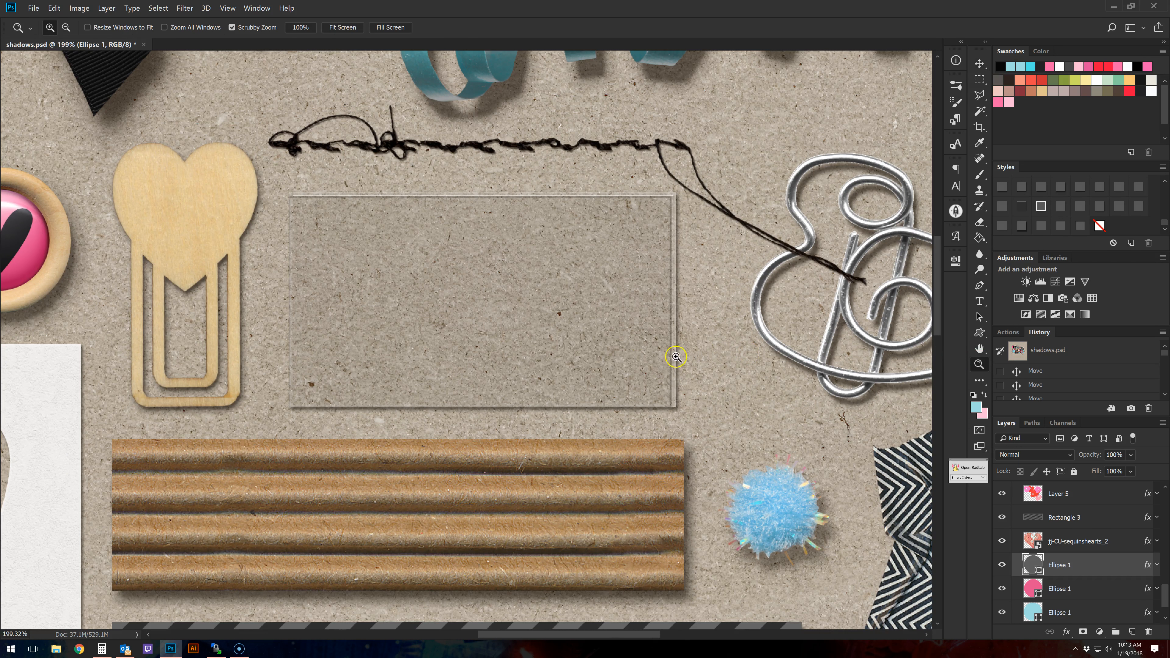
pyautogui.moveTo(600, 355); pyautogui.dragTo(562, 358)
pyautogui.moveTo(626, 498); pyautogui.dragTo(582, 497)
pyautogui.moveTo(940, 291); pyautogui.dragTo(940, 342)
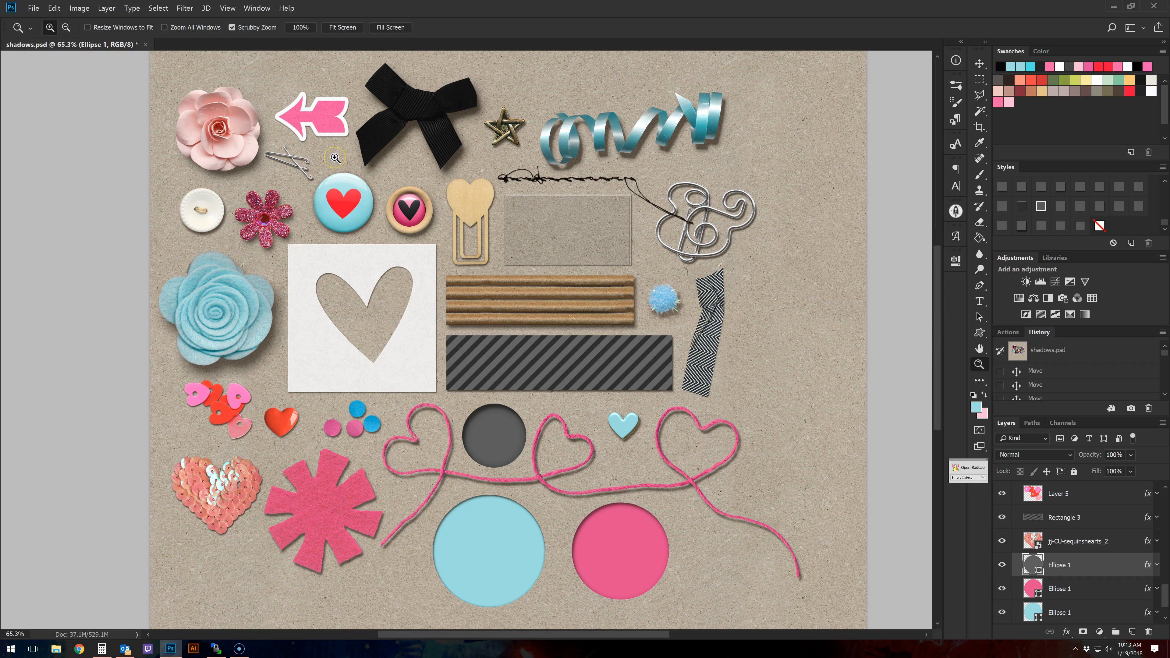
# Inspect the shadow around the white-bordered pink arrow sticker up close.
pyautogui.moveTo(279, 95); pyautogui.dragTo(370, 133)
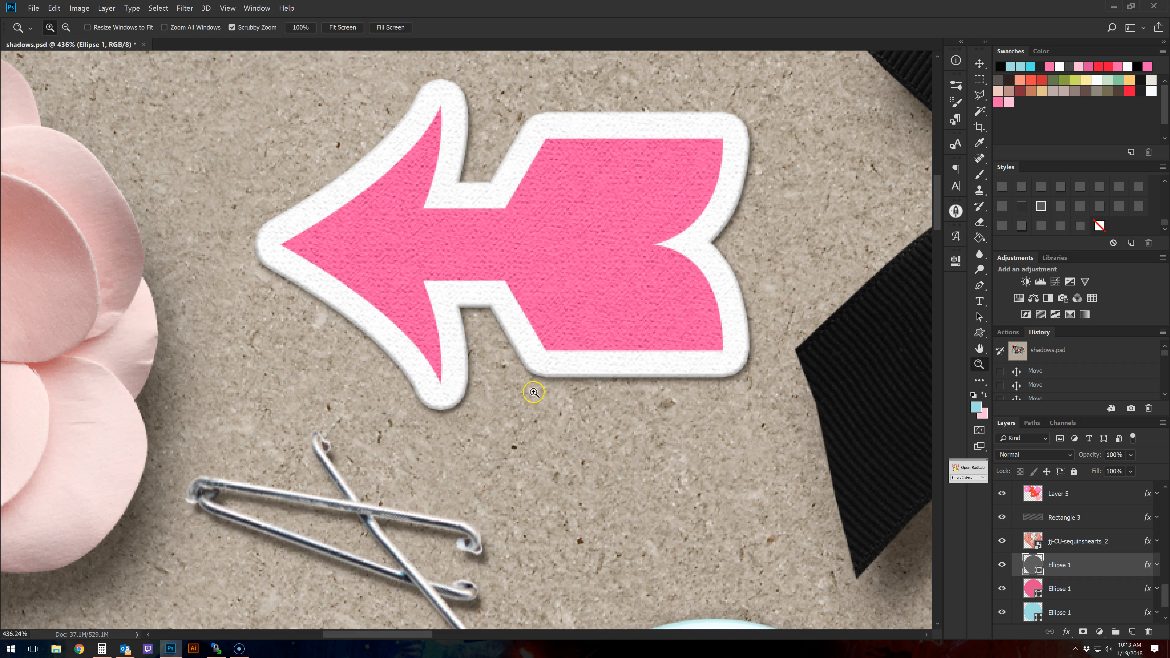
pyautogui.moveTo(612, 490); pyautogui.dragTo(518, 480)
pyautogui.moveTo(475, 635); pyautogui.dragTo(551, 626)
pyautogui.moveTo(938, 265); pyautogui.dragTo(914, 392)
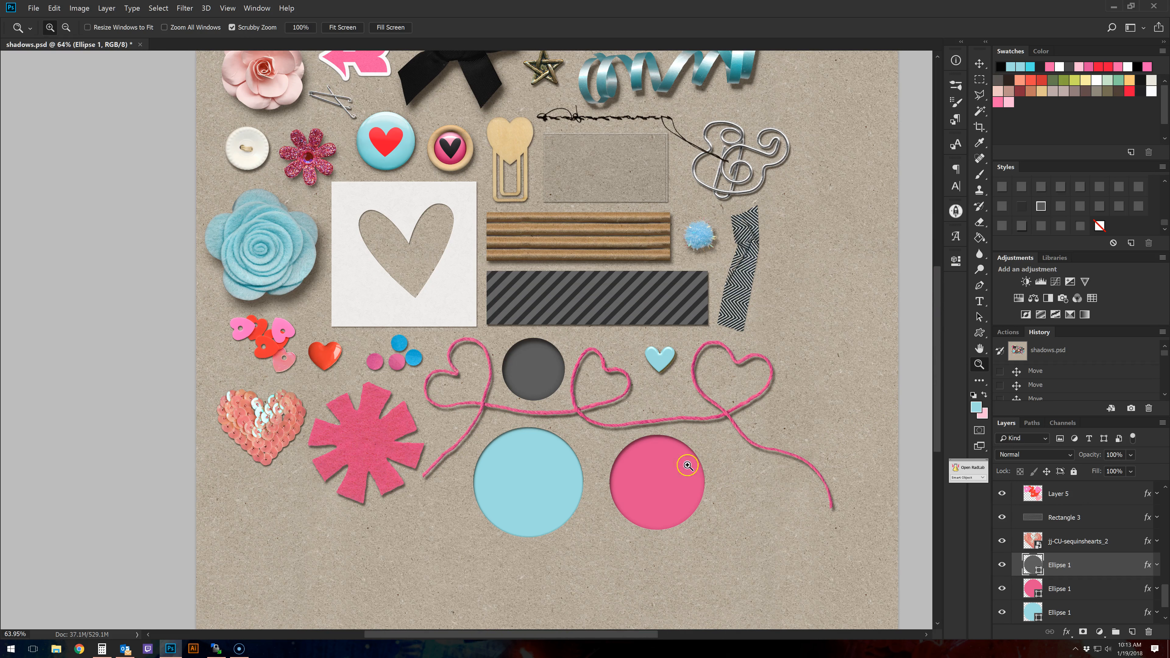
# Select the pink heart-looped string and run the Seperate The Shadow action on its layer.
pyautogui.moveTo(635, 446); pyautogui.dragTo(689, 423)
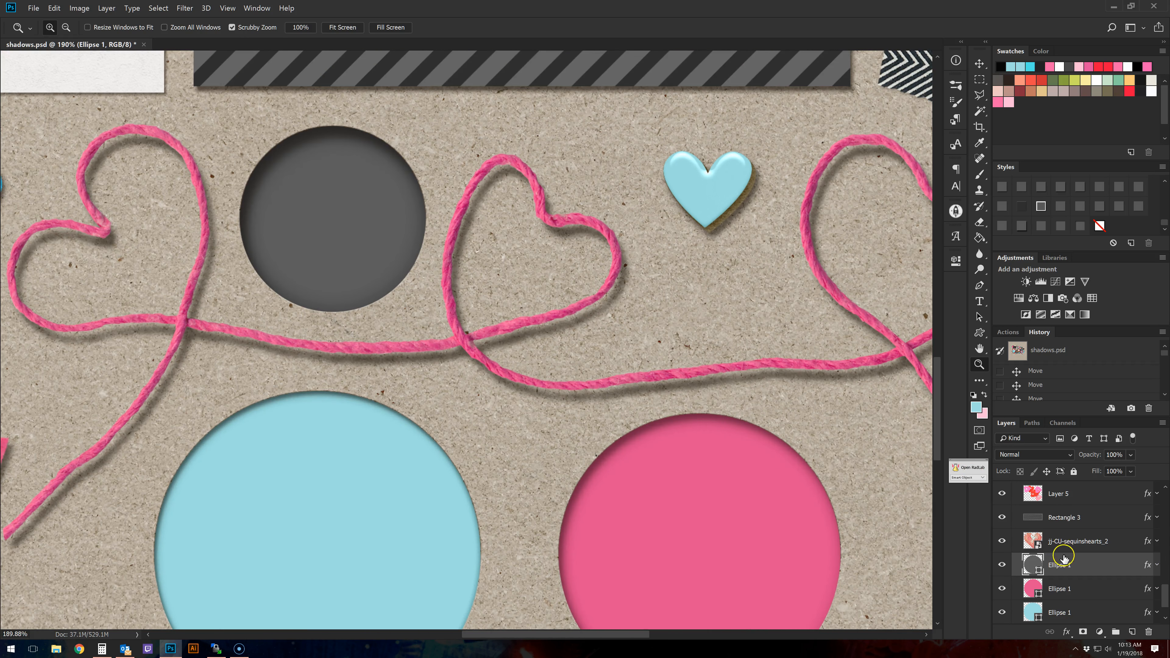
pyautogui.click(979, 63)
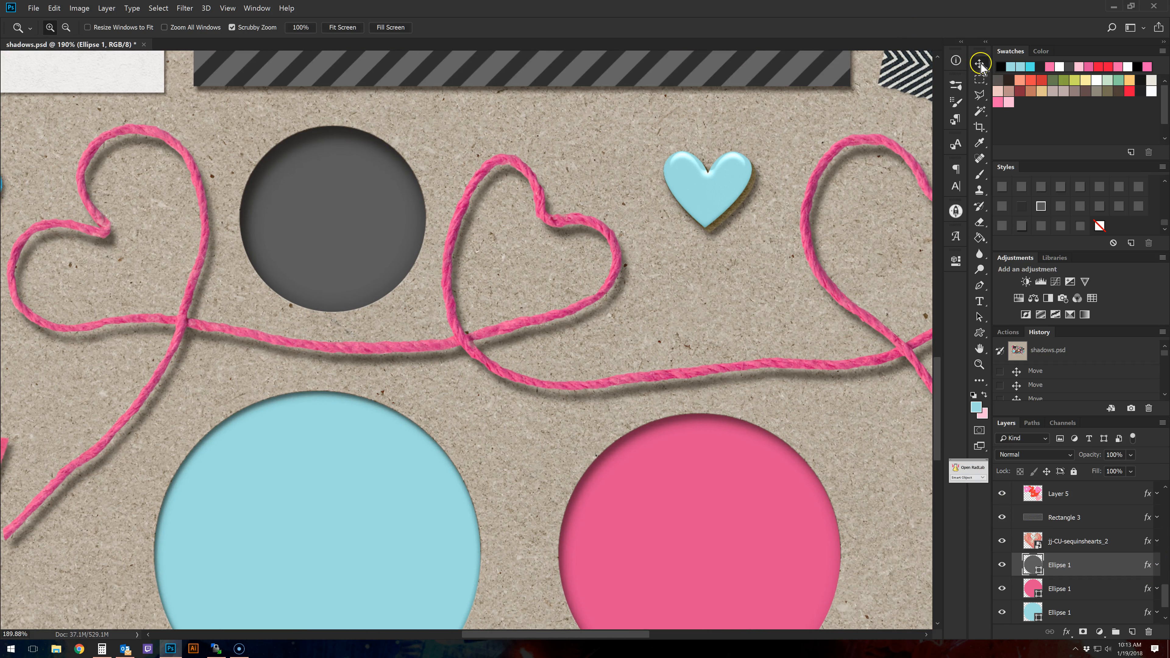
pyautogui.click(465, 341)
pyautogui.click(1008, 332)
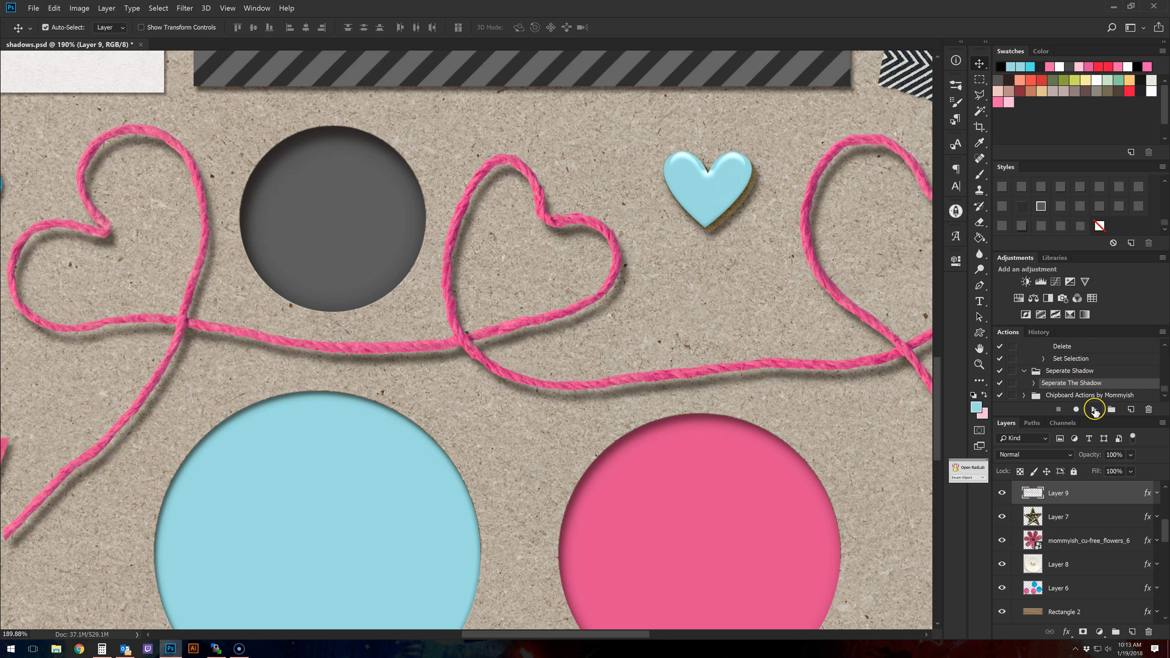
pyautogui.click(1094, 410)
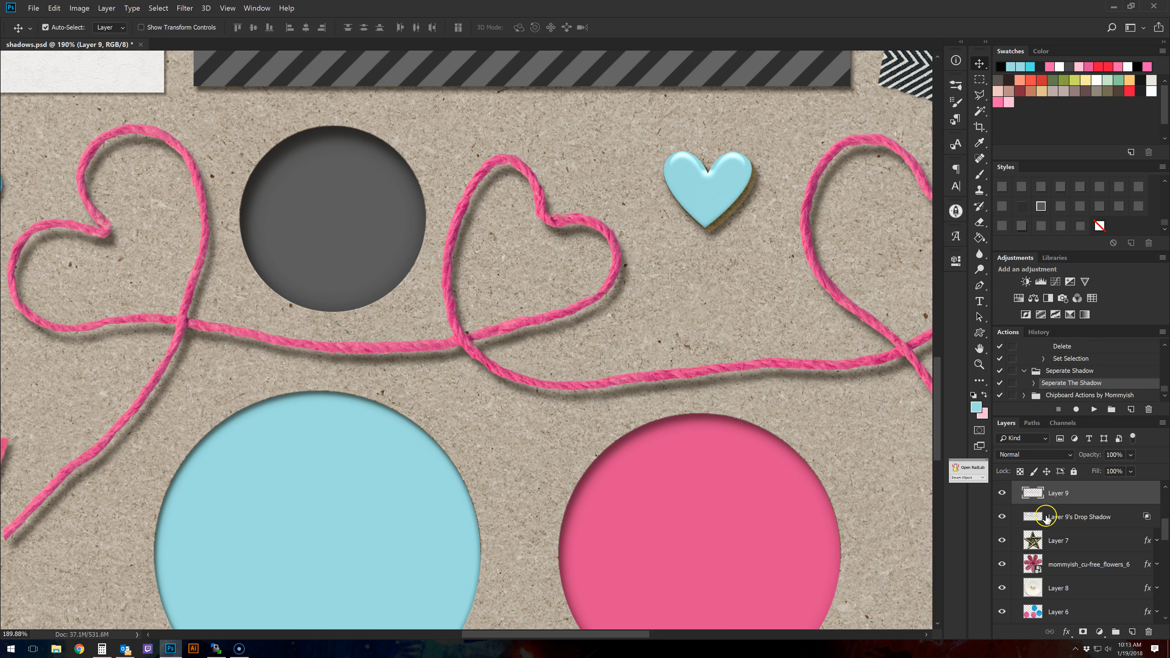
# Compare the string layer and its separated drop shadow by hiding and reshowing each in turn.
pyautogui.scroll(1, 1044, 521)
pyautogui.click(1003, 508)
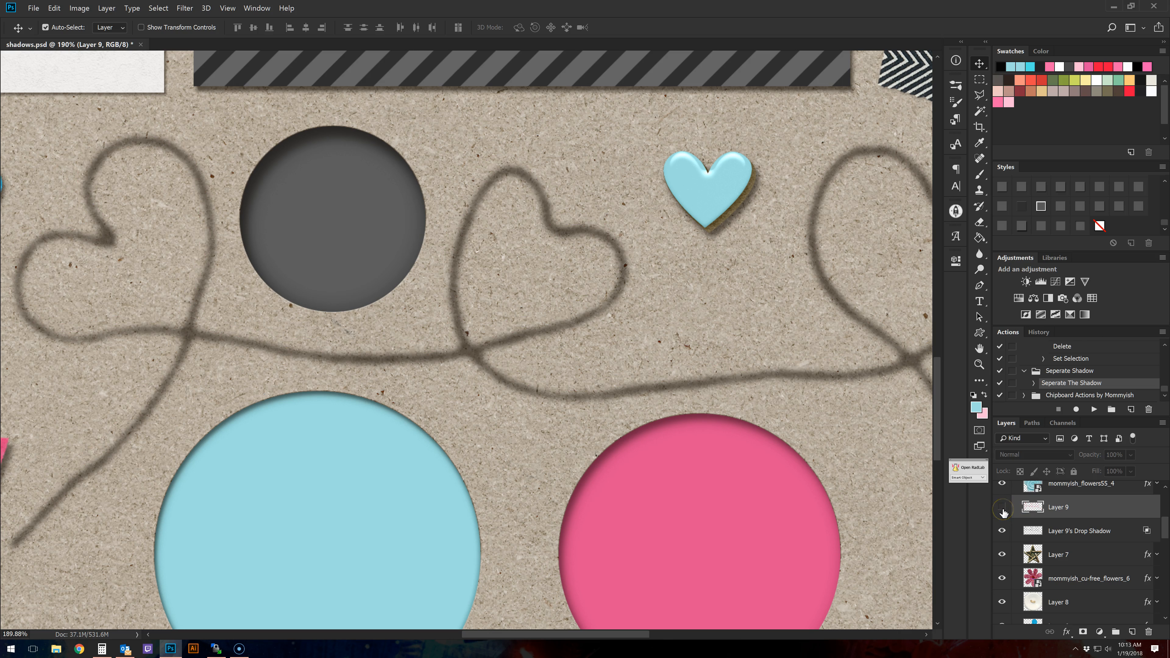
pyautogui.click(1002, 509)
pyautogui.click(1003, 531)
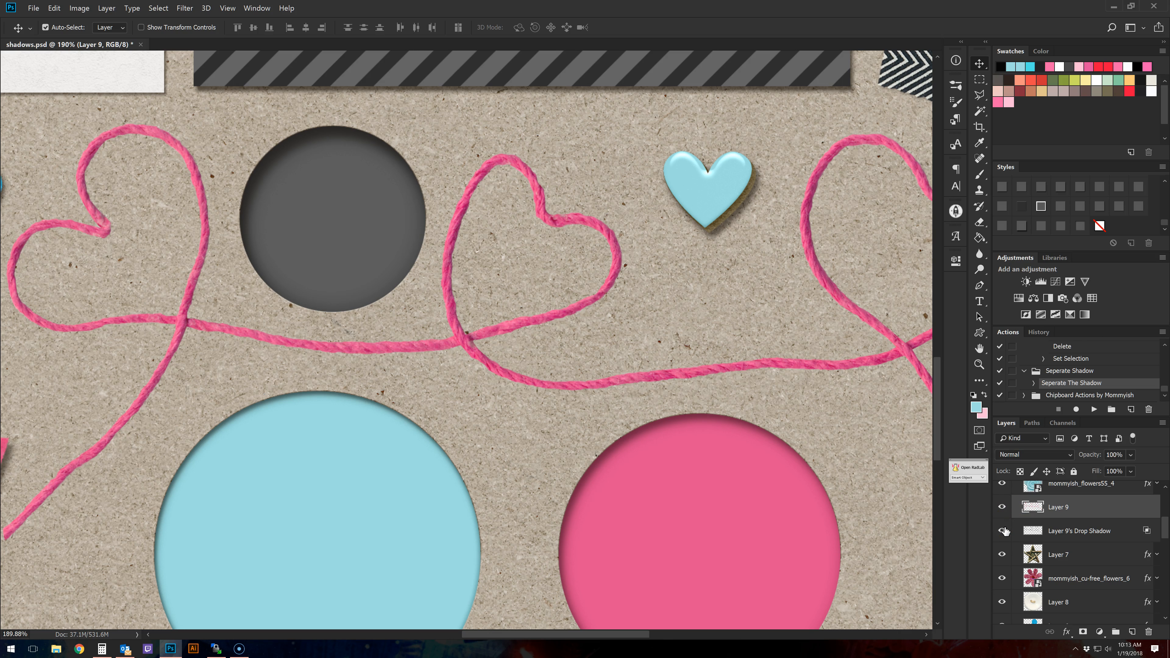
pyautogui.click(1003, 531)
pyautogui.click(1007, 509)
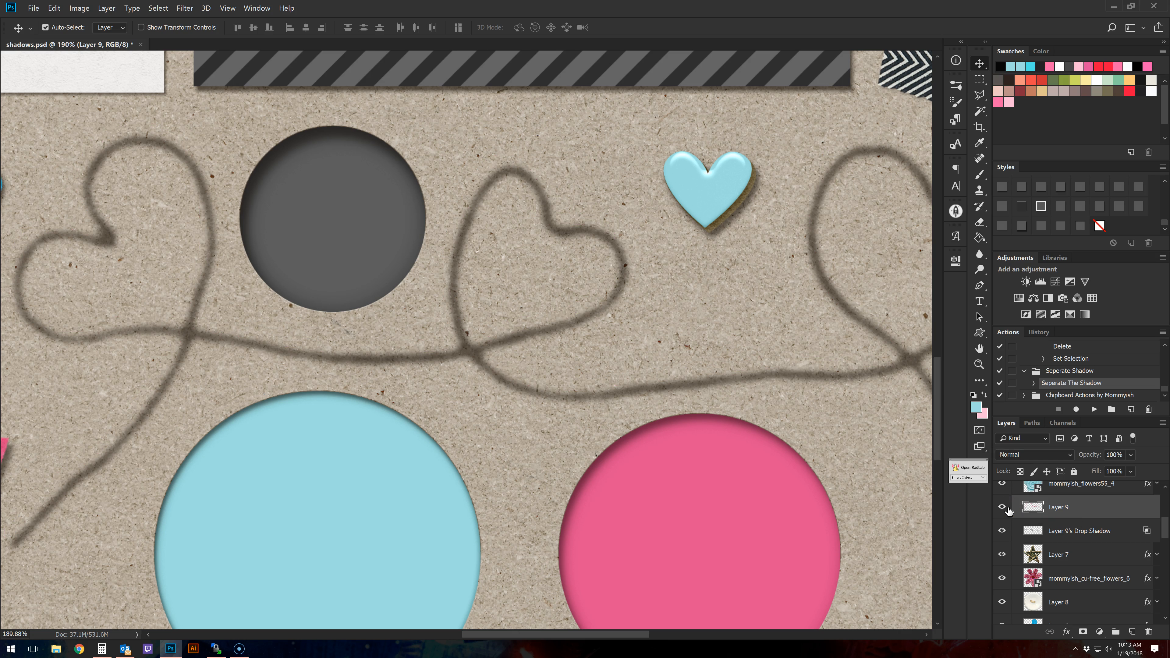
pyautogui.click(1003, 508)
# Warp the string's drop shadow layer, pulling it closer at the rightmost heart's crossing and shifting it along the right tail.
pyautogui.click(1117, 533)
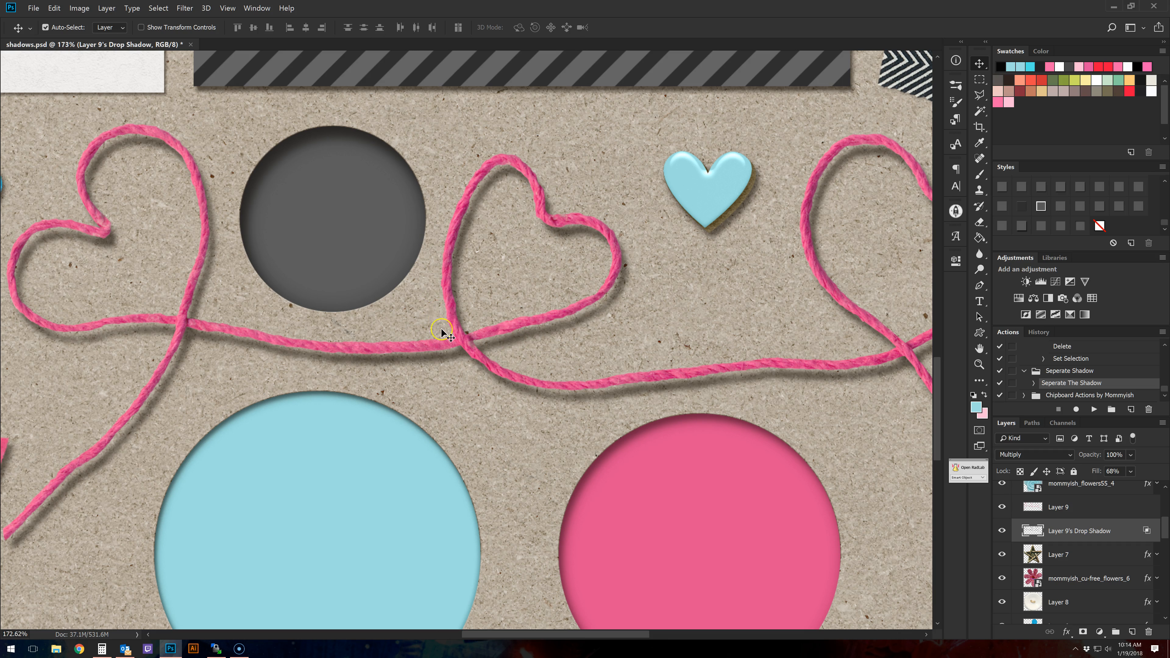
pyautogui.scroll(-5, 441, 330)
pyautogui.scroll(2, 245, 139)
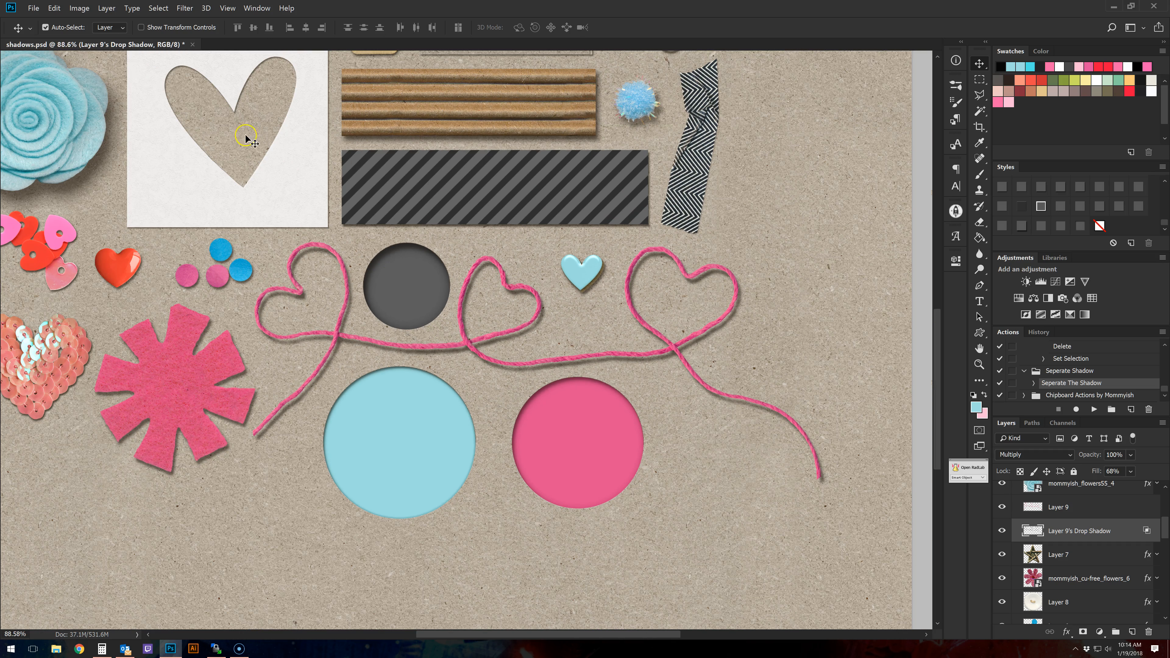
pyautogui.click(53, 8)
pyautogui.moveTo(157, 202)
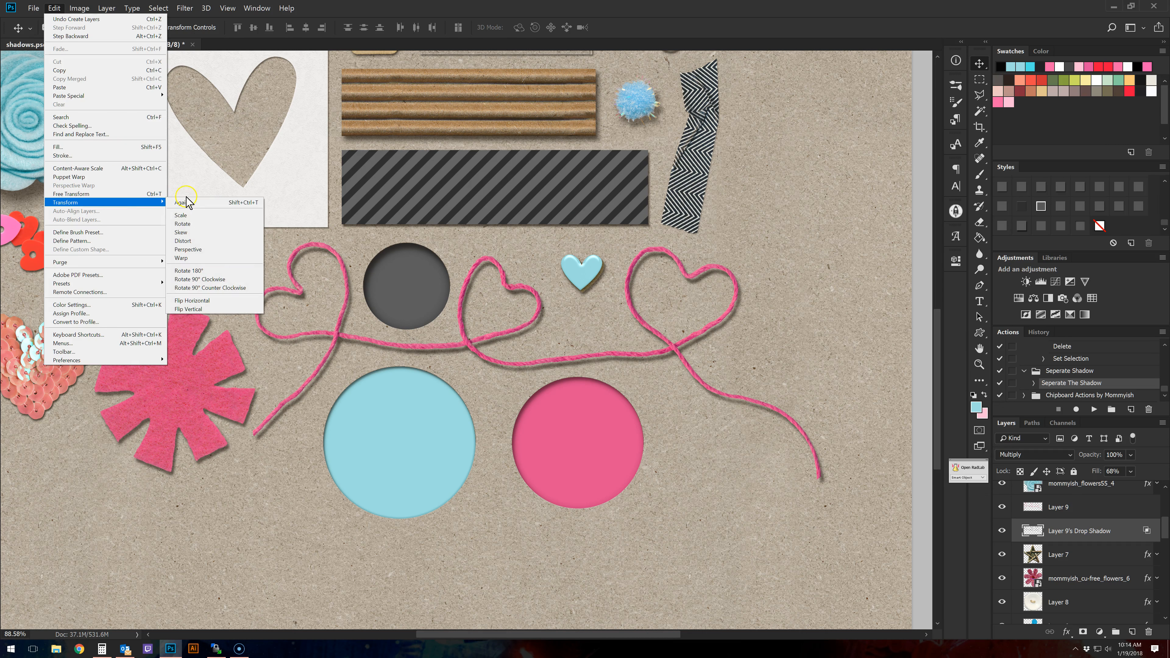
pyautogui.click(194, 258)
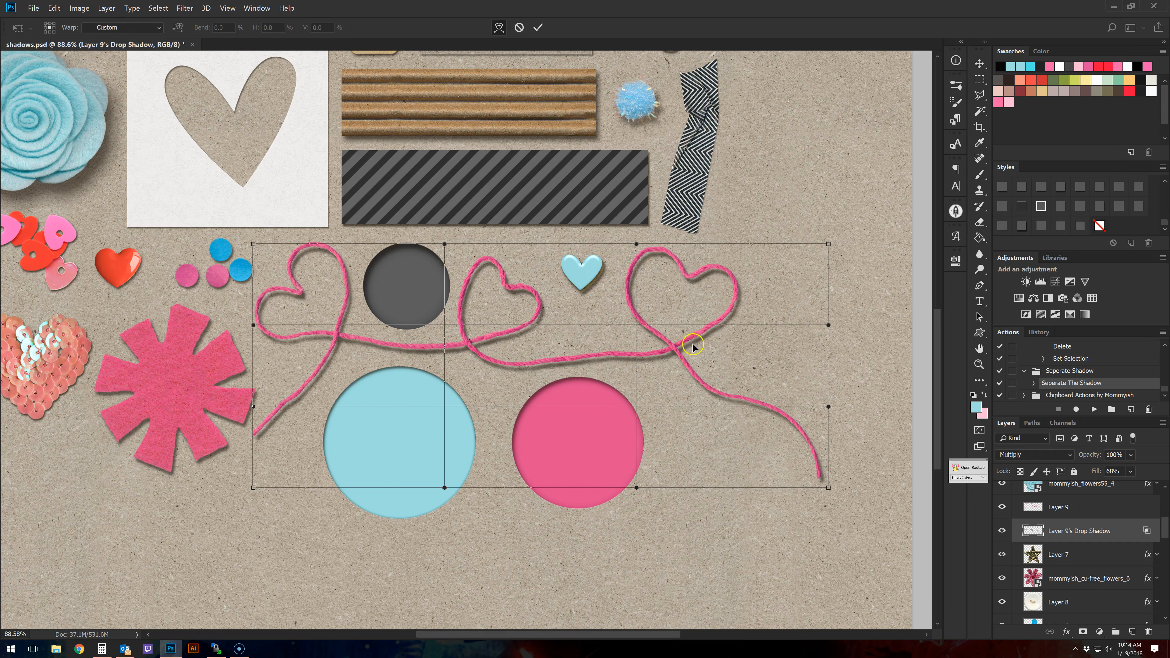
pyautogui.moveTo(691, 343); pyautogui.dragTo(687, 340)
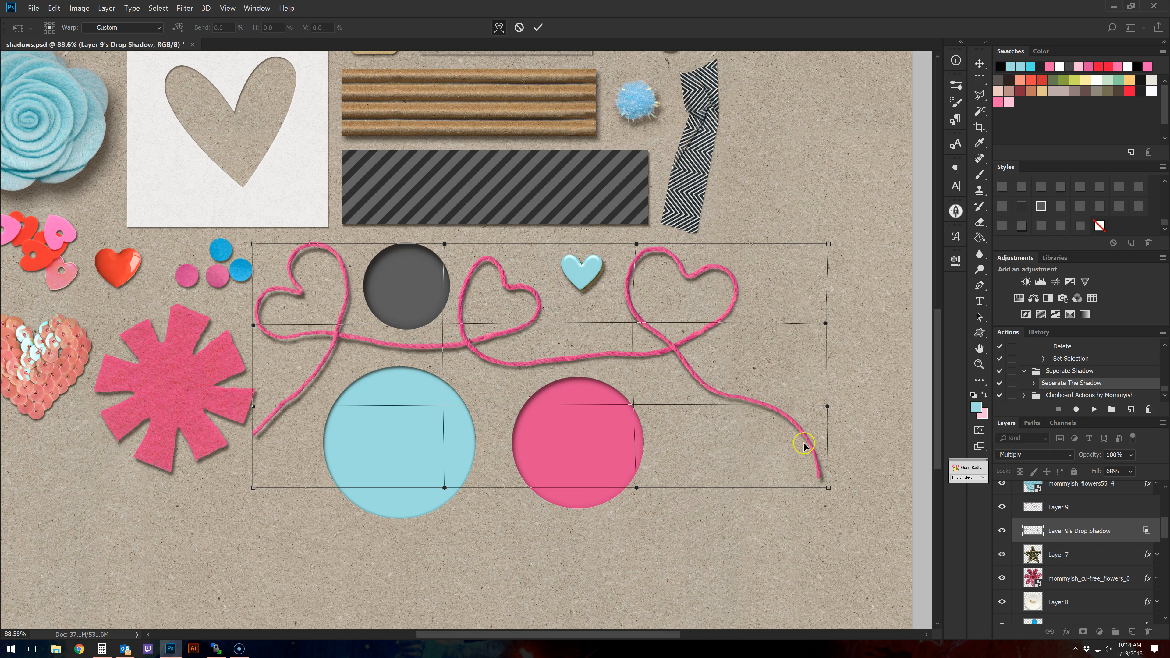
pyautogui.moveTo(798, 462); pyautogui.dragTo(797, 451)
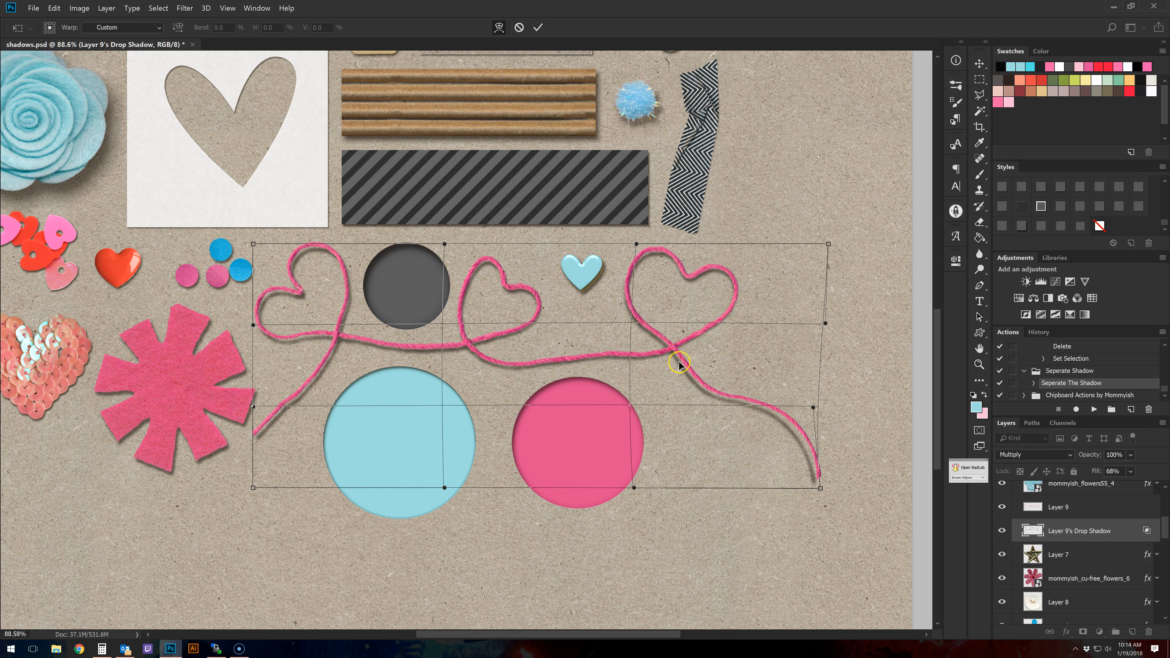
# Offset the warped shadow further inside the rightmost heart and beneath the left tail, and apply the warp.
pyautogui.moveTo(700, 277); pyautogui.dragTo(700, 288)
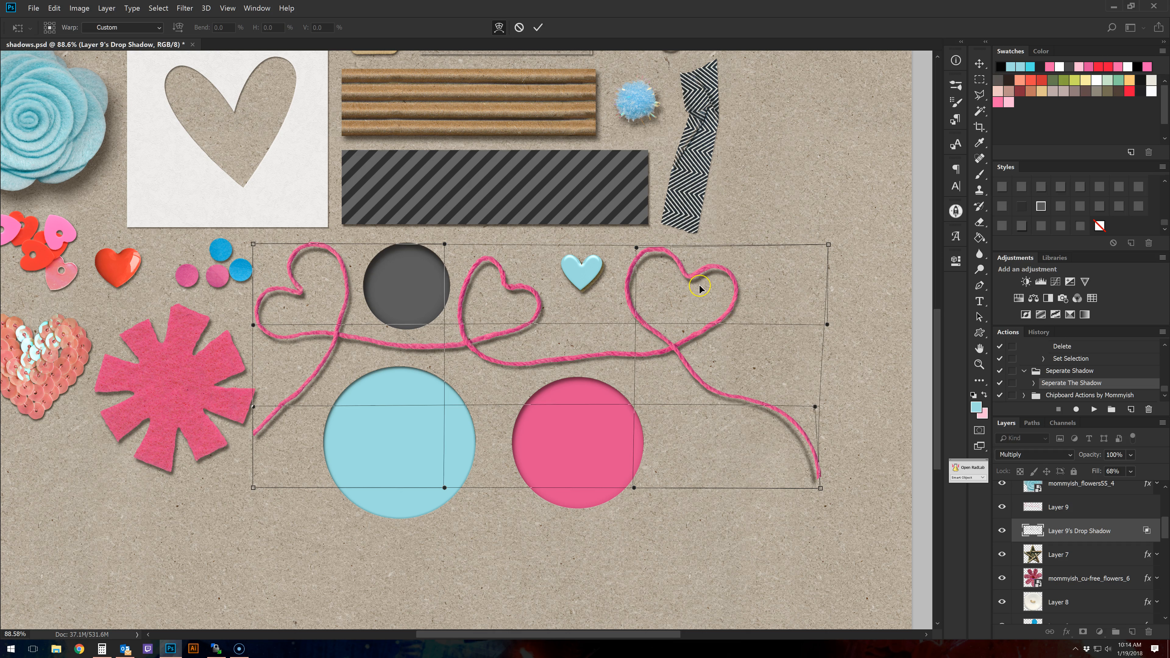
pyautogui.moveTo(677, 341); pyautogui.dragTo(679, 340)
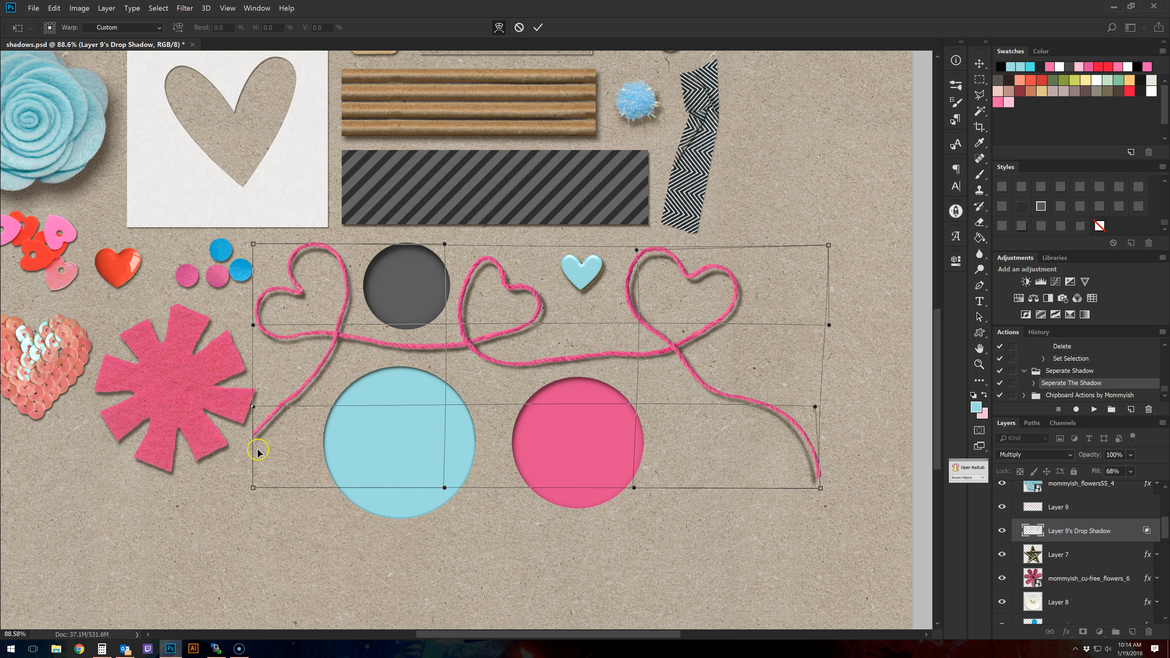
pyautogui.moveTo(262, 454); pyautogui.dragTo(264, 456)
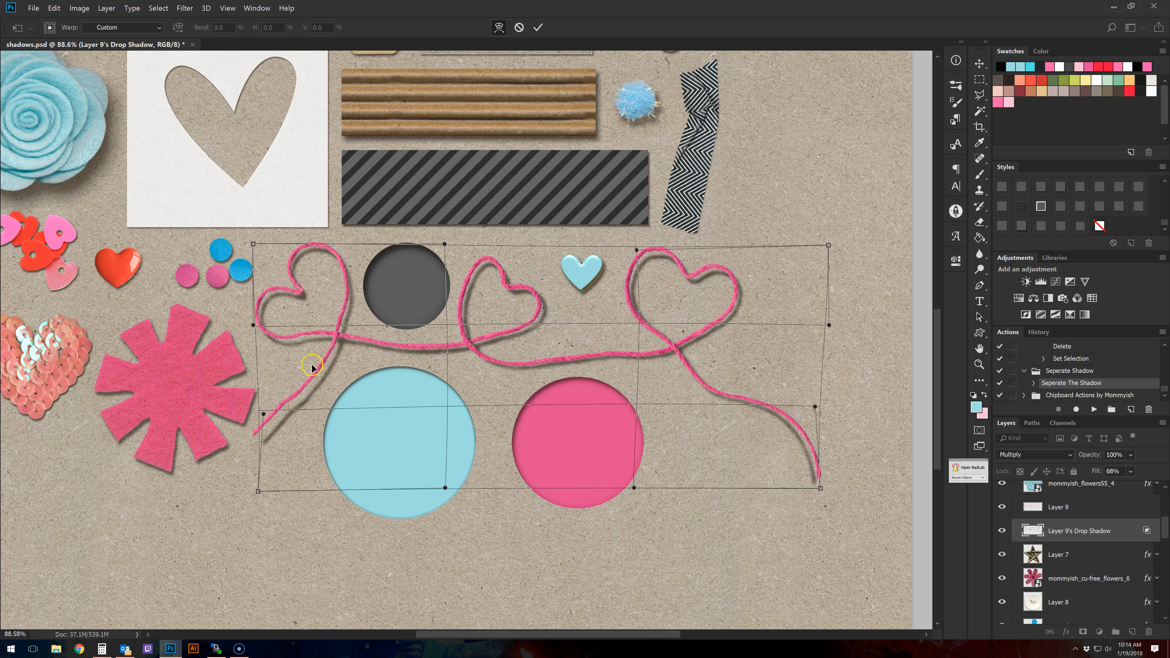
pyautogui.press('Return')
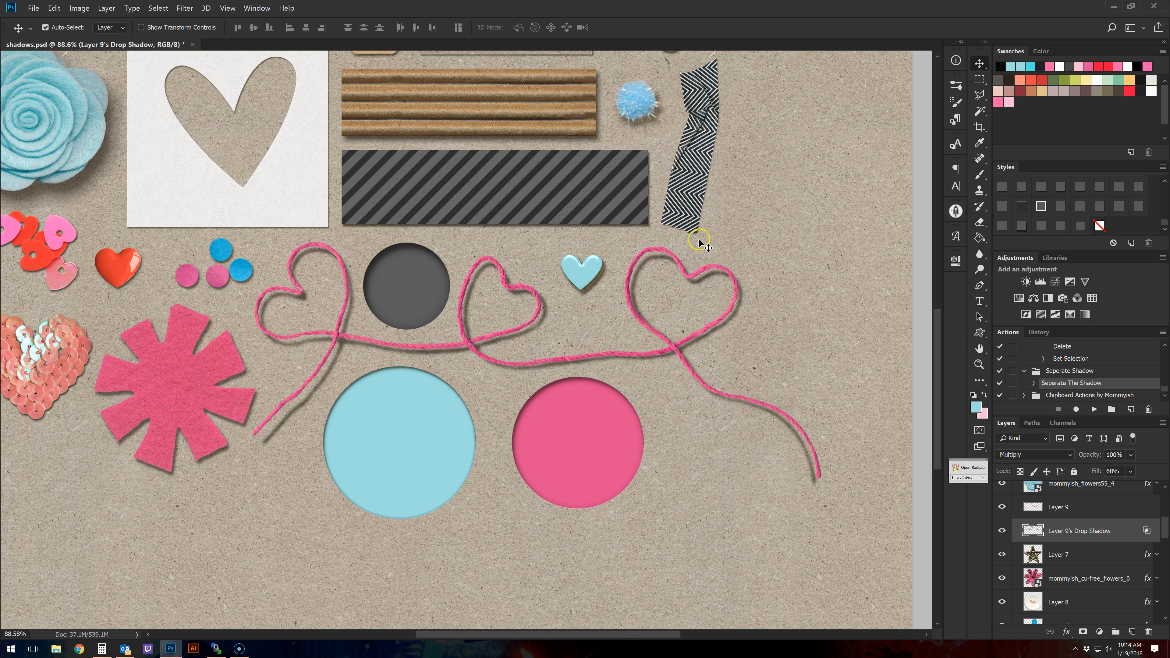
# Step back in the history to the Move state before the string's shadow was separated and warped.
pyautogui.click(1040, 332)
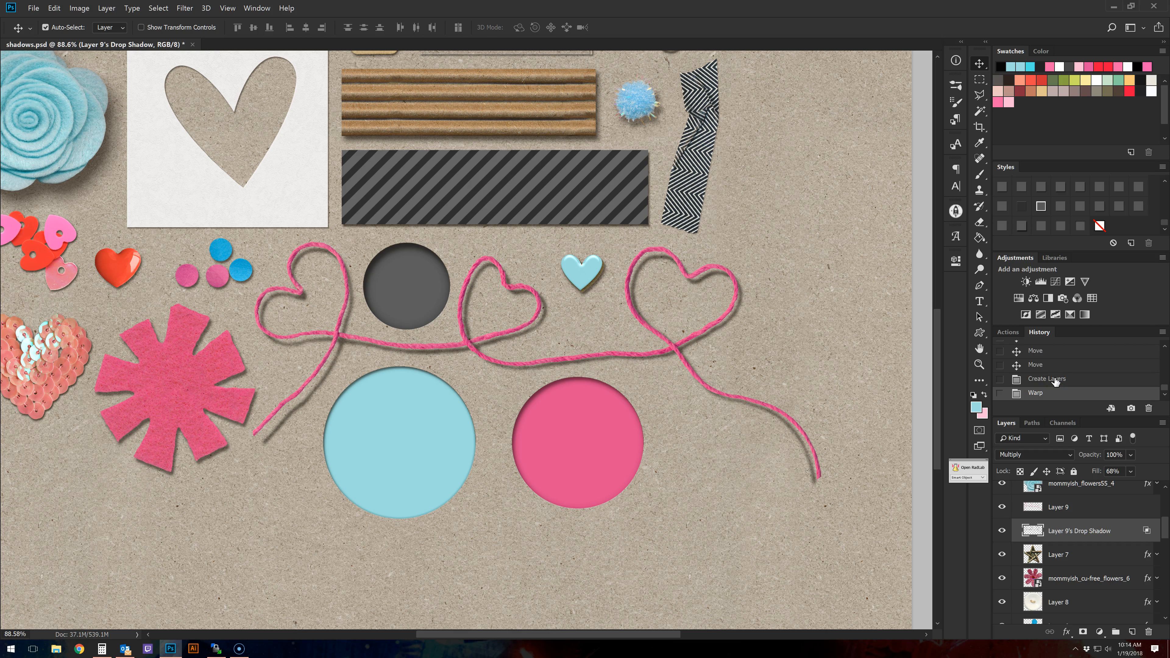
pyautogui.click(1055, 379)
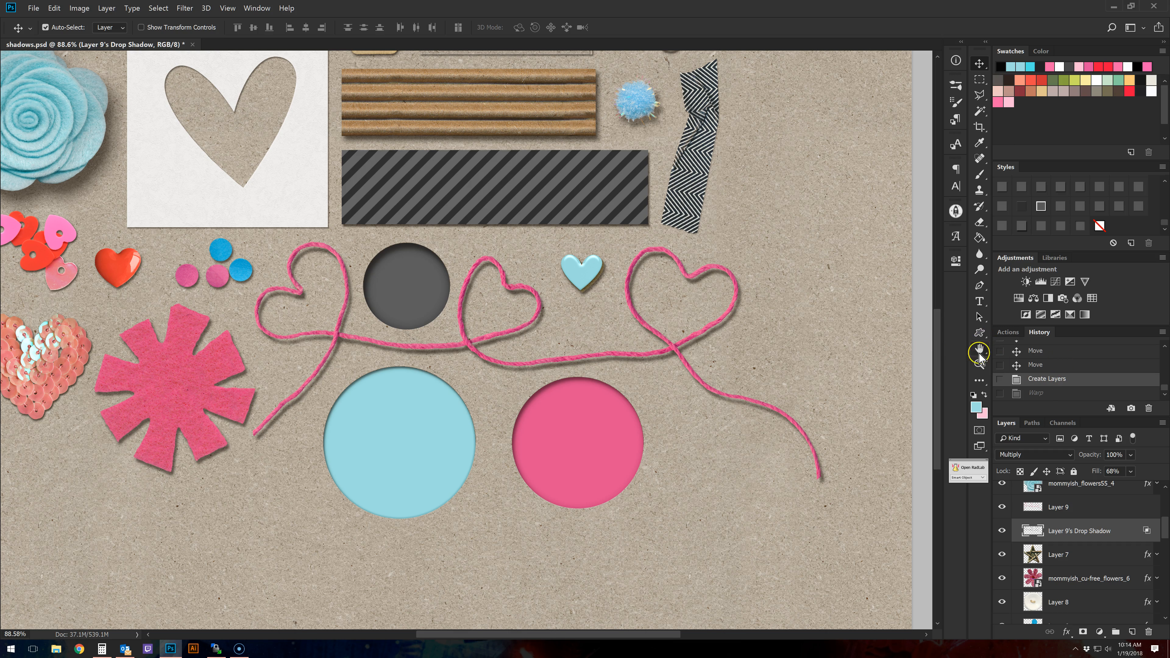
pyautogui.click(1042, 365)
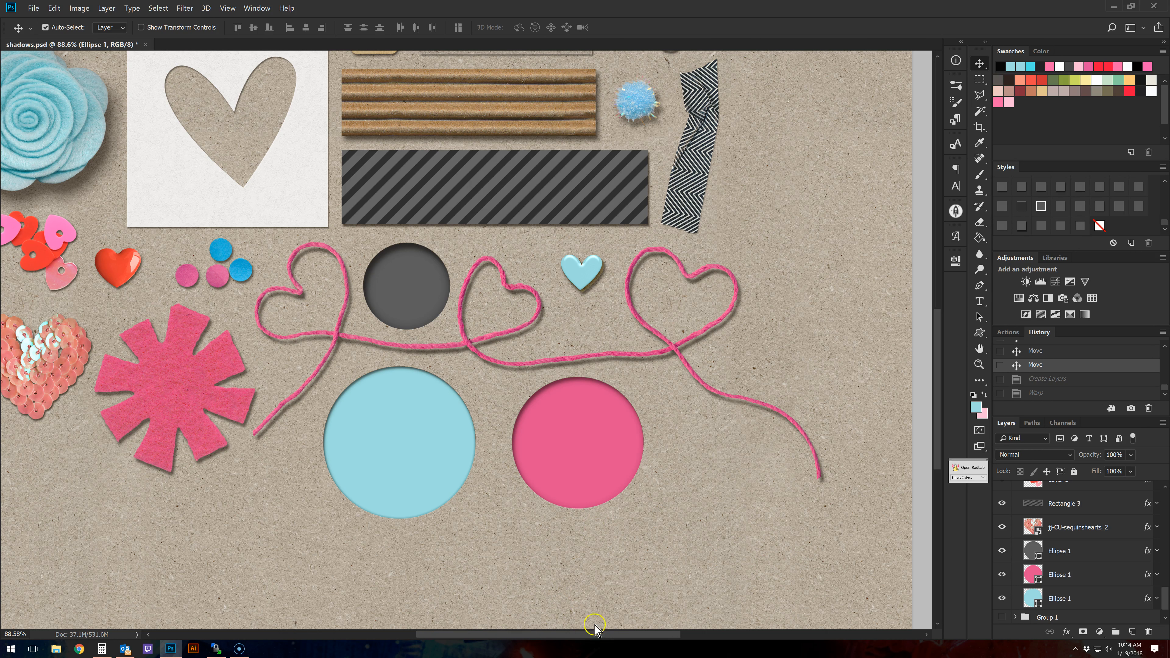
# Select the black stitched thread above the transparent rectangle and run the Seperate The Shadow action on its layer.
pyautogui.moveTo(622, 635); pyautogui.dragTo(567, 635)
pyautogui.moveTo(938, 322); pyautogui.dragTo(938, 235)
pyautogui.click(979, 364)
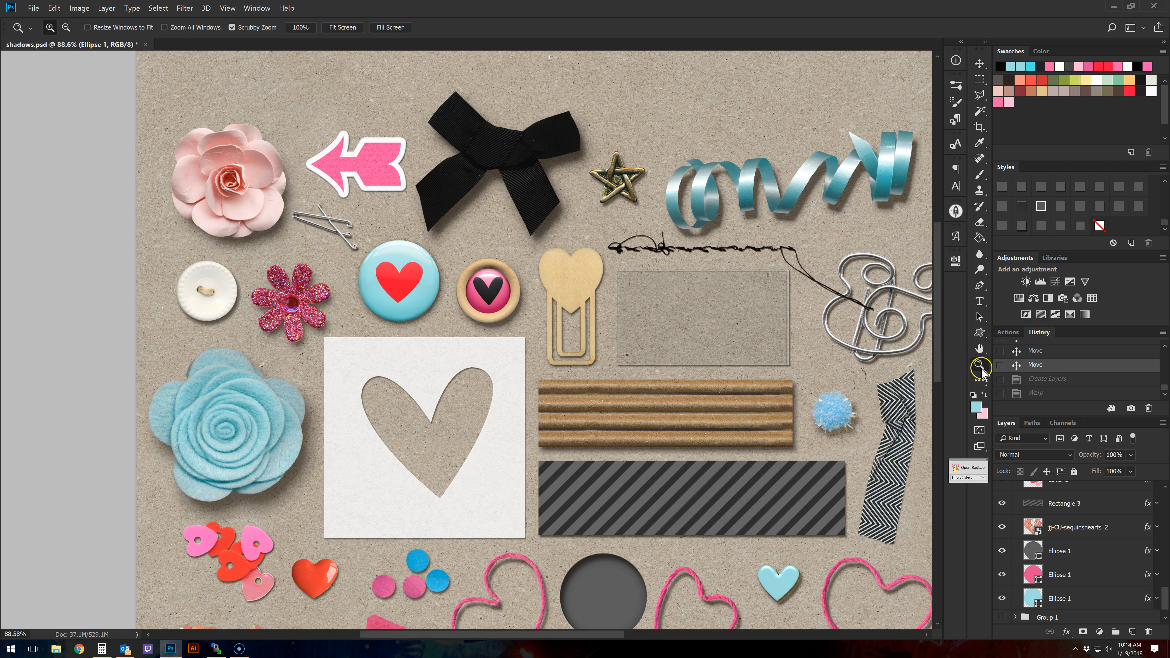
pyautogui.moveTo(705, 243); pyautogui.dragTo(822, 282)
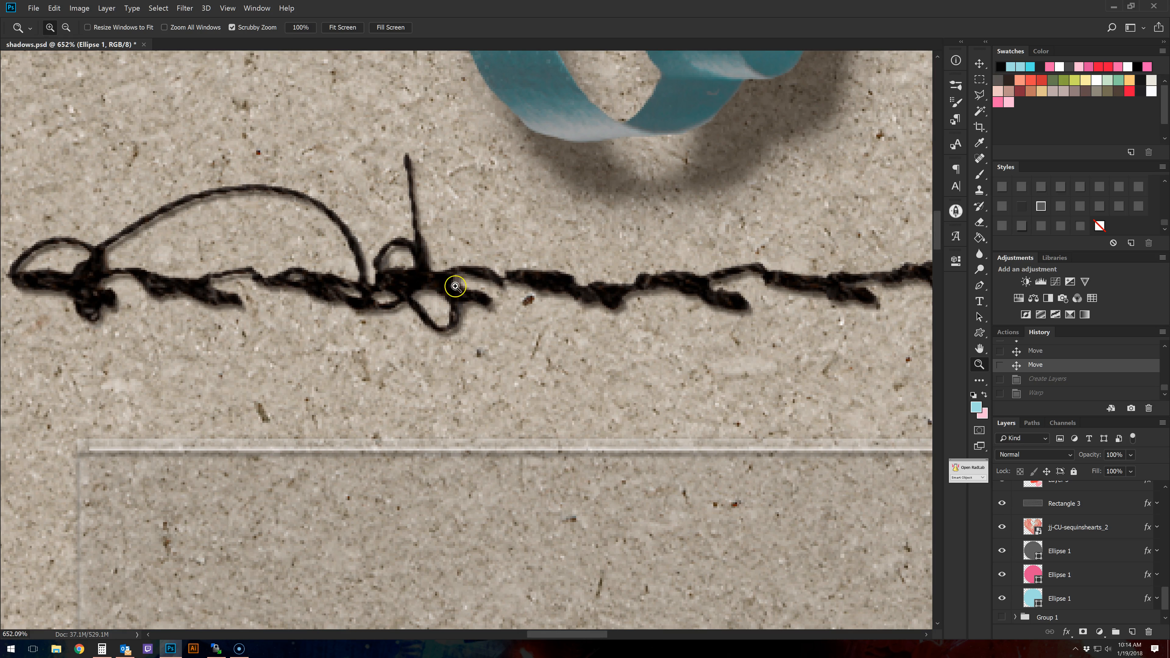
pyautogui.click(979, 63)
pyautogui.click(822, 290)
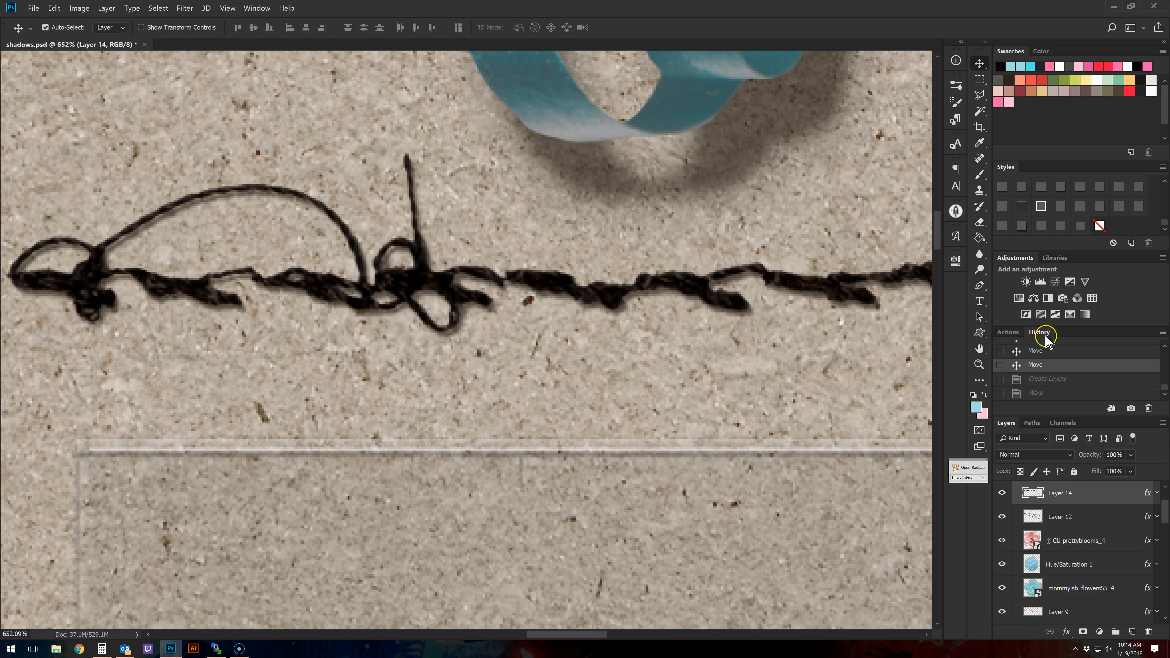
pyautogui.click(1007, 333)
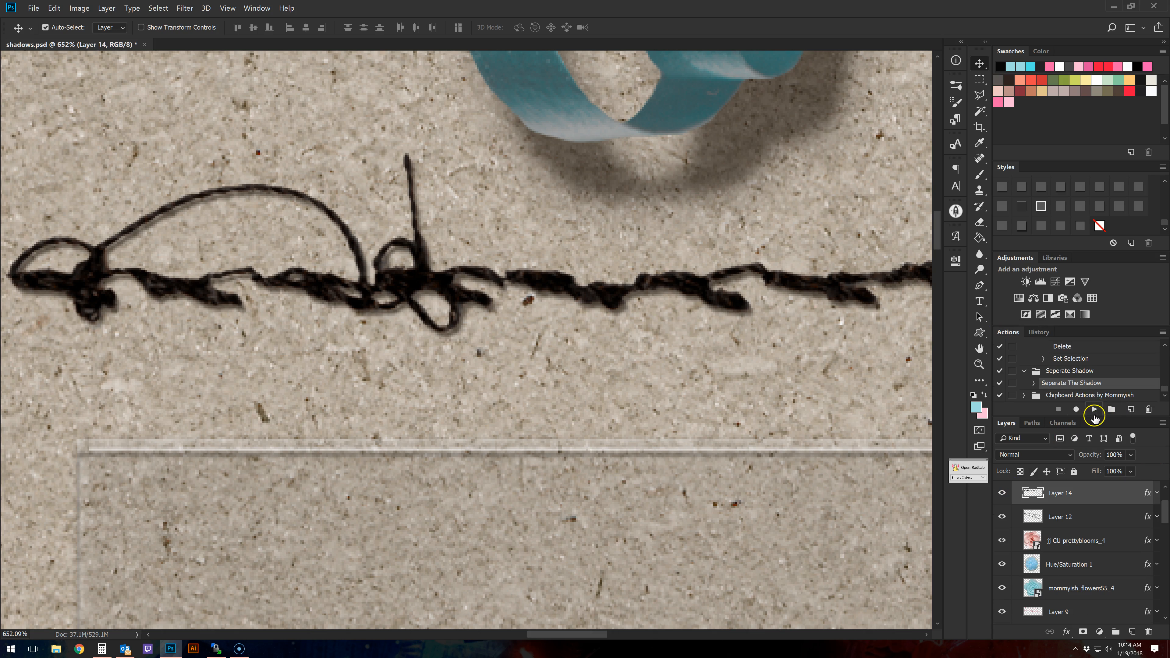
pyautogui.click(1095, 409)
# Start Puppet Warp on the stitching's drop shadow layer and pin the shadow along the stitches from the left knot onward.
pyautogui.click(1080, 517)
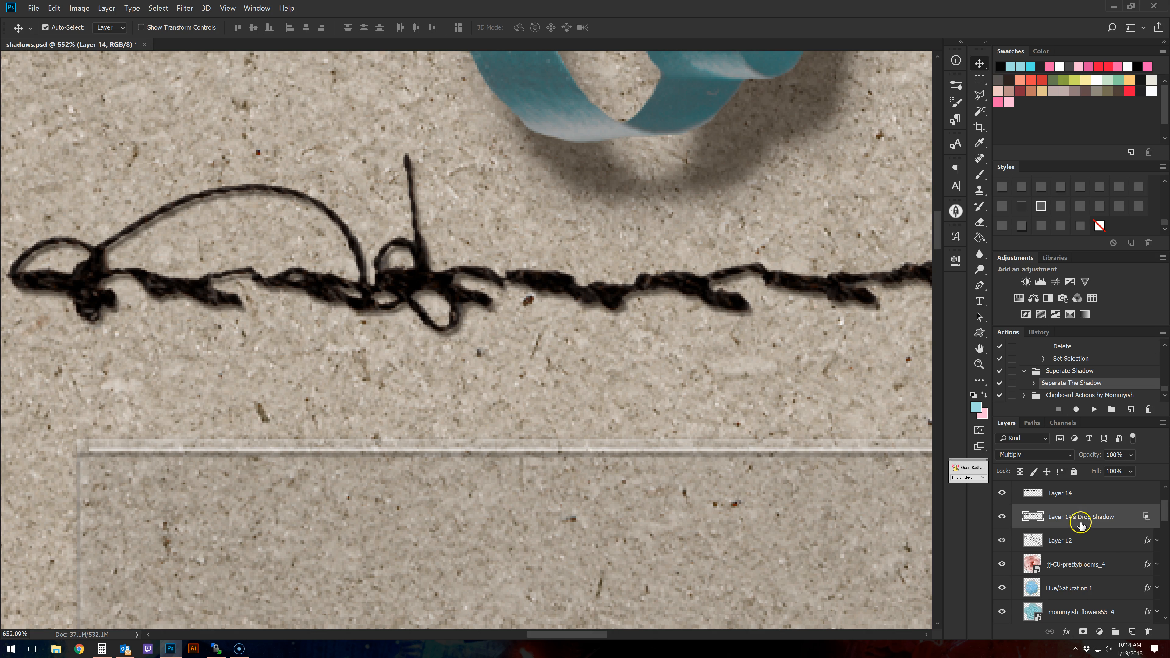
pyautogui.click(54, 9)
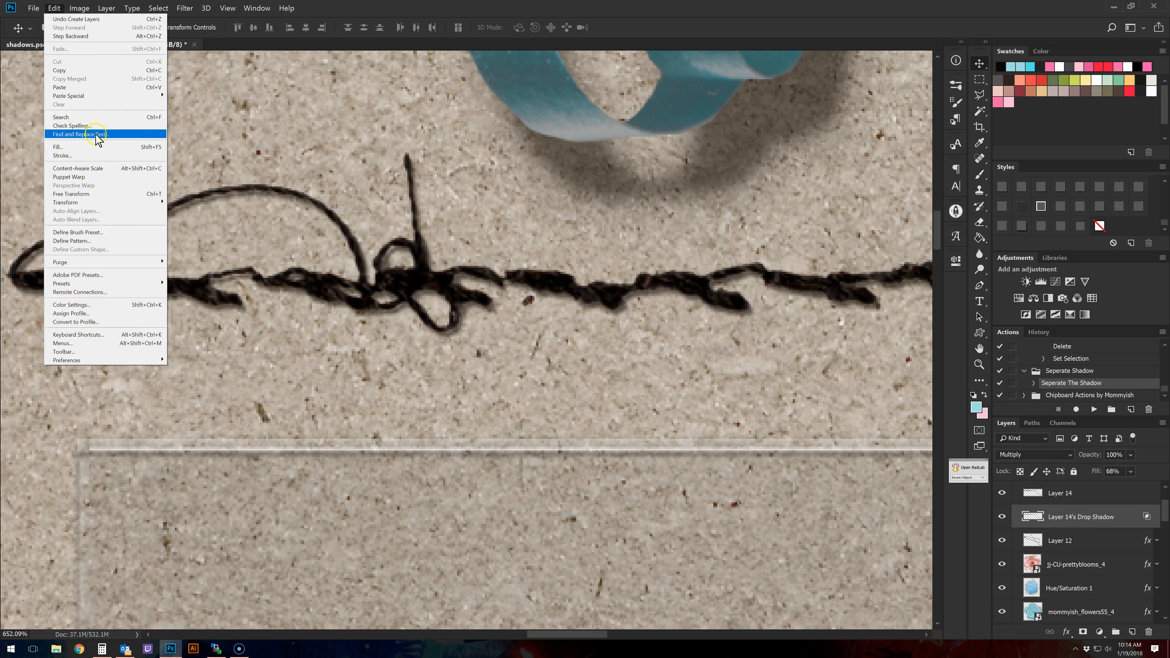
pyautogui.click(100, 178)
pyautogui.click(28, 278)
pyautogui.click(180, 284)
pyautogui.click(318, 280)
pyautogui.click(425, 279)
pyautogui.click(538, 275)
pyautogui.click(608, 296)
pyautogui.click(665, 279)
pyautogui.click(745, 302)
pyautogui.click(859, 298)
pyautogui.click(786, 279)
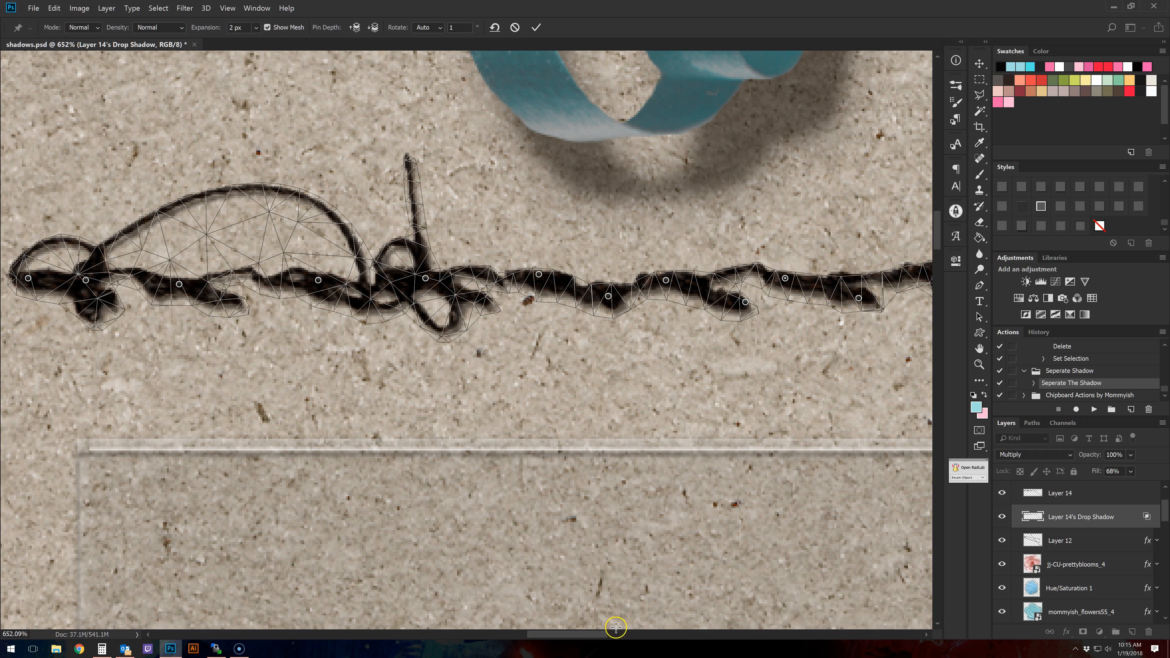
# Continue pinning the drop shadow along the remaining stitches up to the start of the loose thread loop.
pyautogui.moveTo(596, 635); pyautogui.dragTo(643, 618)
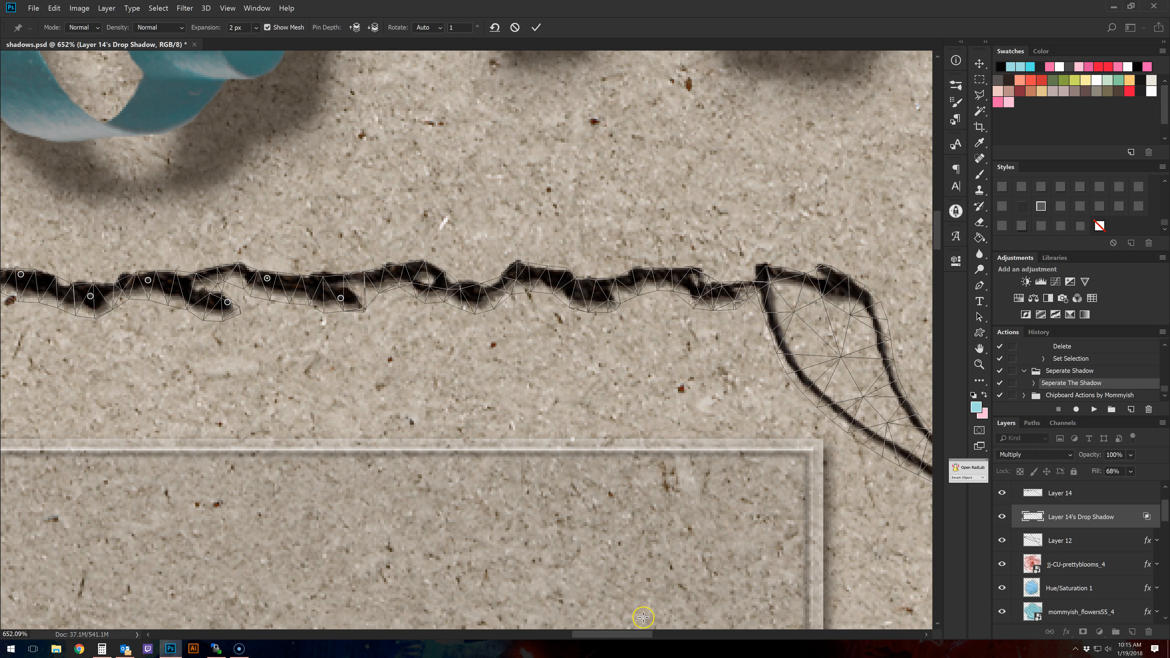
pyautogui.click(416, 268)
pyautogui.click(479, 296)
pyautogui.click(528, 276)
pyautogui.click(575, 286)
pyautogui.click(711, 292)
pyautogui.click(771, 272)
pyautogui.click(838, 284)
# Pin the shadow where the loose threads cross, shift it within the loop, and pull the tail's shadow down below the thread end.
pyautogui.moveTo(608, 638); pyautogui.dragTo(643, 635)
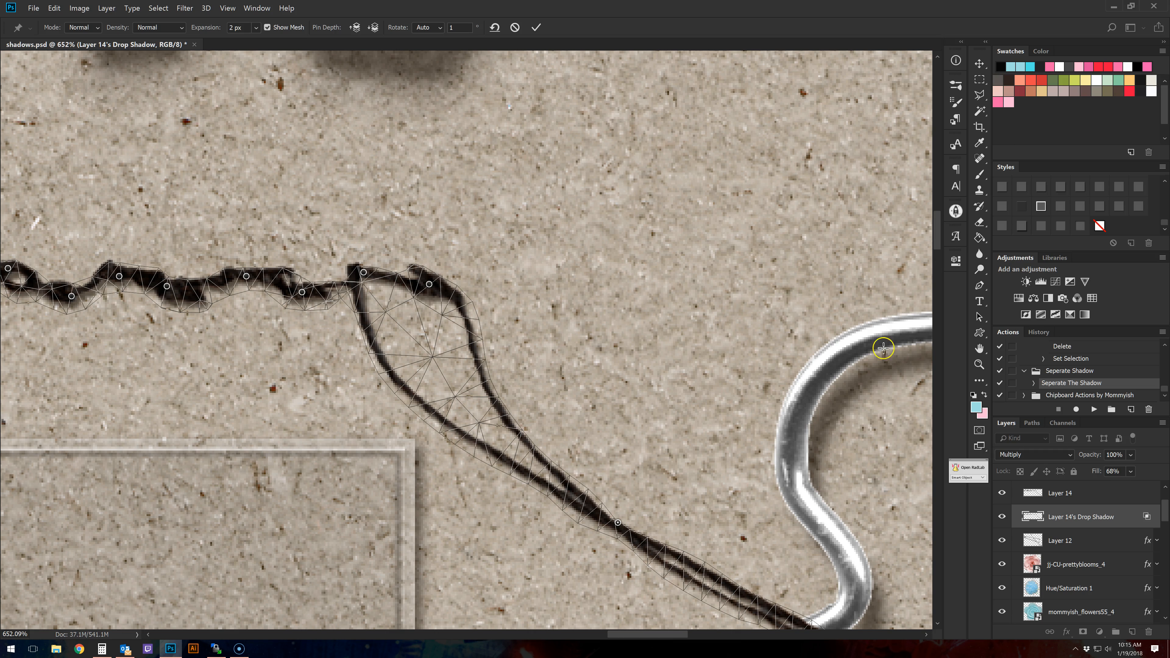
pyautogui.moveTo(939, 243)
pyautogui.mouseDown()
pyautogui.moveTo(944, 259)
pyautogui.moveTo(948, 239)
pyautogui.moveTo(948, 252)
pyautogui.mouseUp()
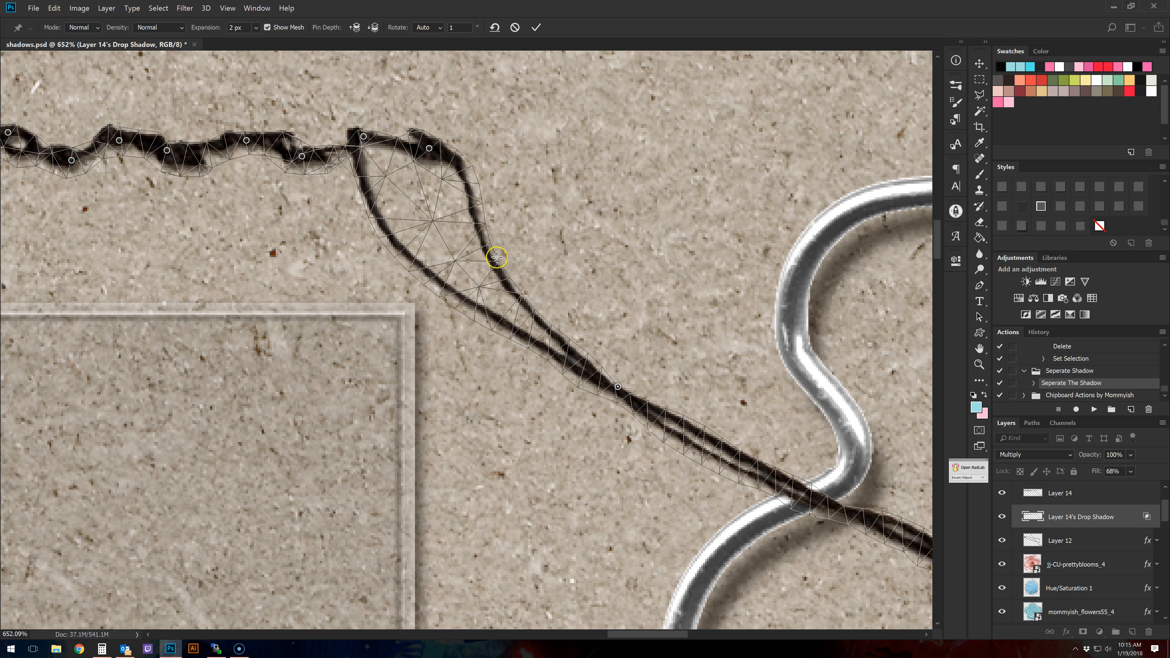
pyautogui.moveTo(438, 234); pyautogui.dragTo(436, 237)
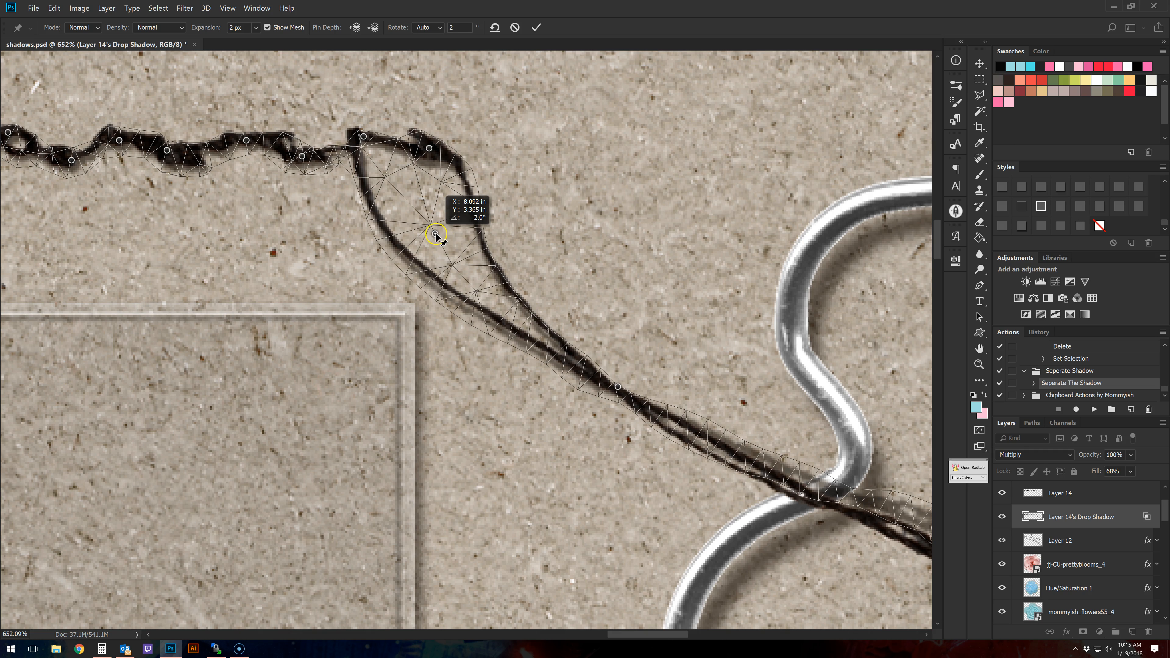
pyautogui.moveTo(663, 633); pyautogui.dragTo(685, 634)
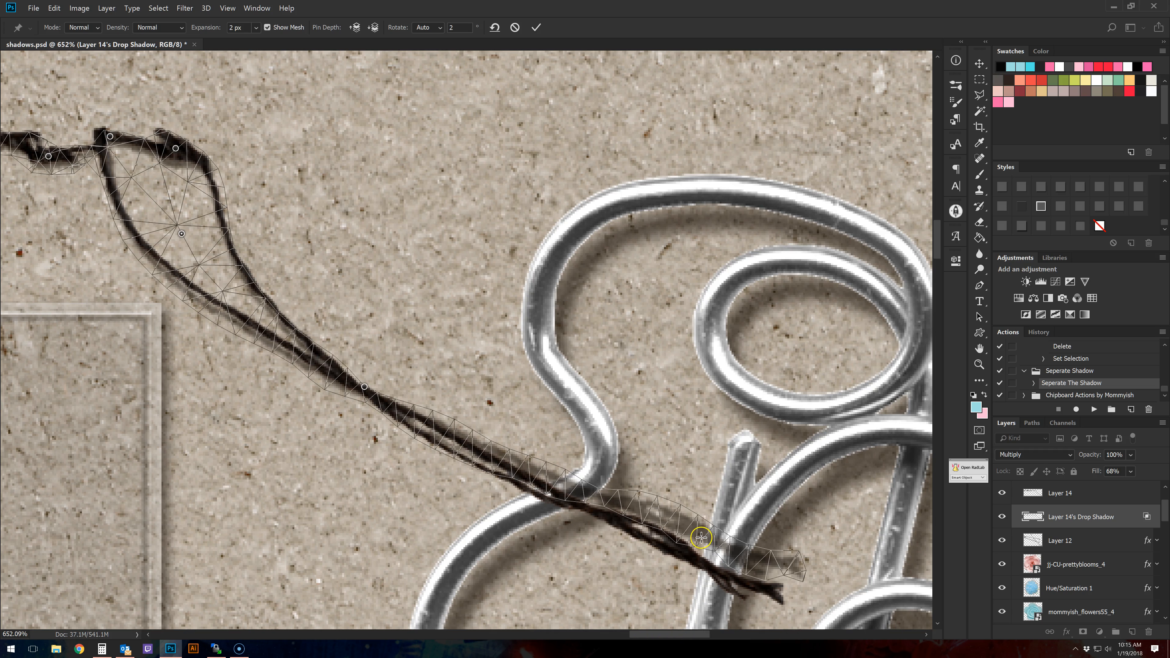
pyautogui.moveTo(701, 537); pyautogui.dragTo(673, 582)
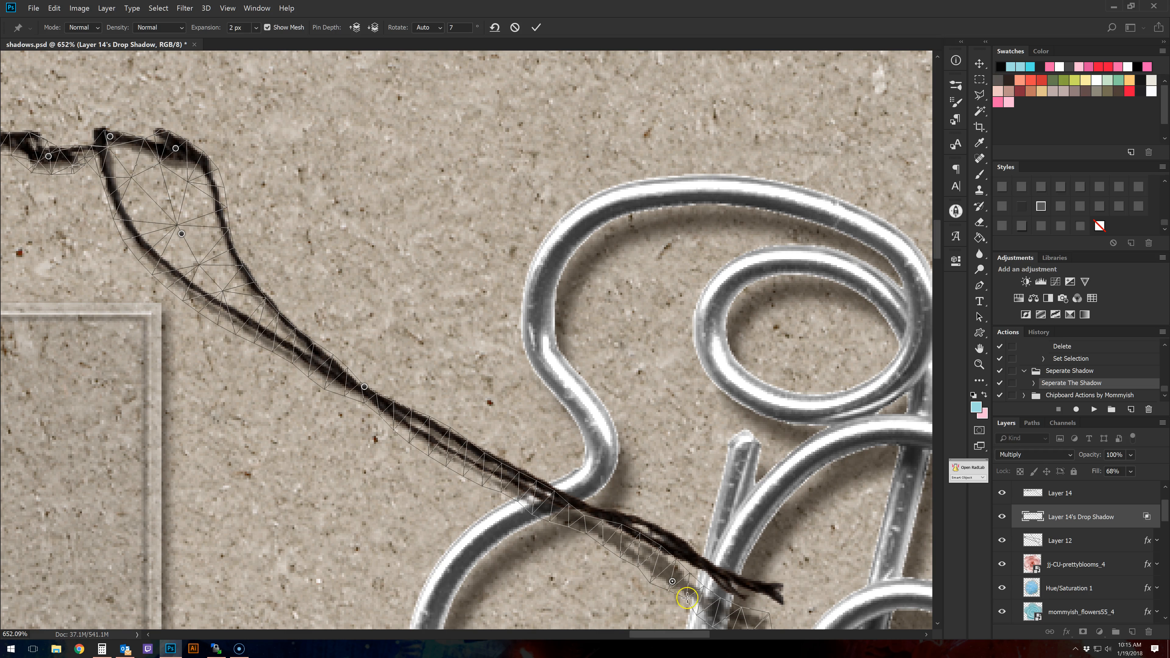
# Shift the shadow of the upright thread end to the right, lower the arched thread's shadow slightly, and apply the warp.
pyautogui.moveTo(695, 639); pyautogui.dragTo(574, 618)
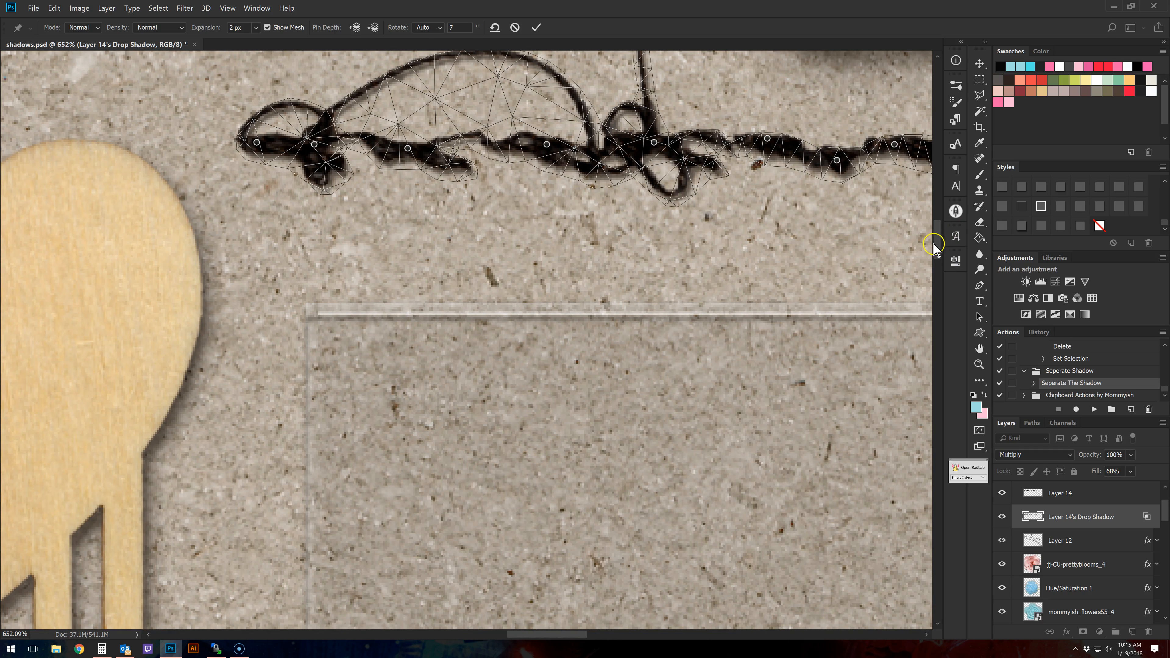
pyautogui.scroll(5, 926, 241)
pyautogui.click(650, 319)
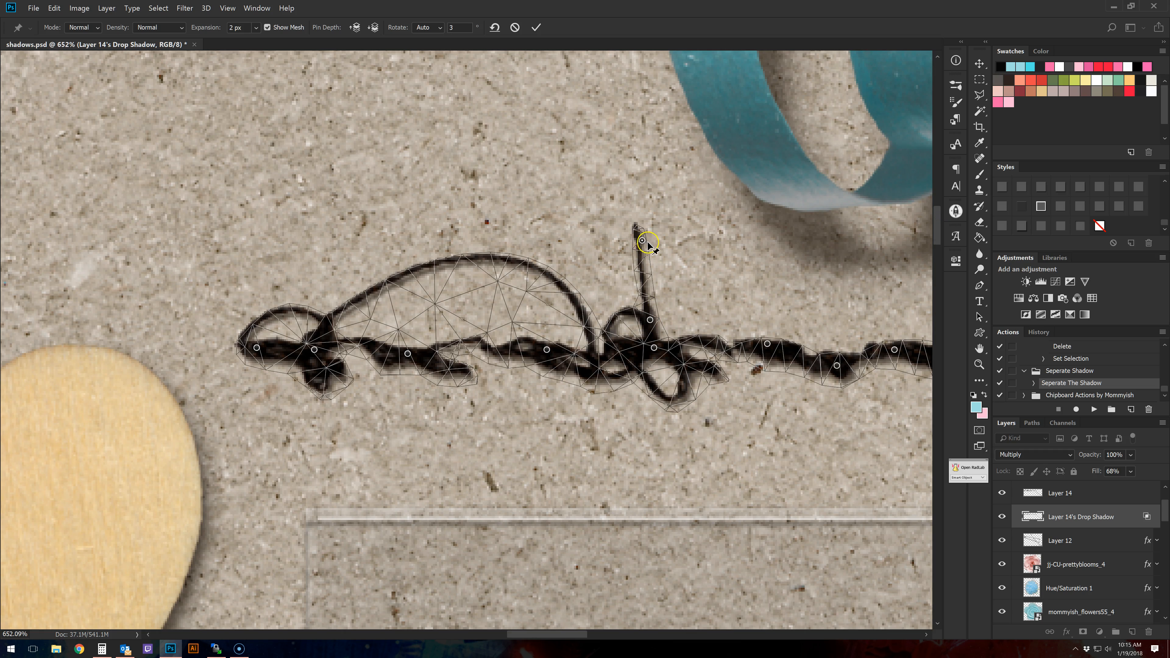
pyautogui.moveTo(647, 244); pyautogui.dragTo(653, 247)
pyautogui.click(492, 260)
pyautogui.moveTo(490, 265); pyautogui.dragTo(490, 266)
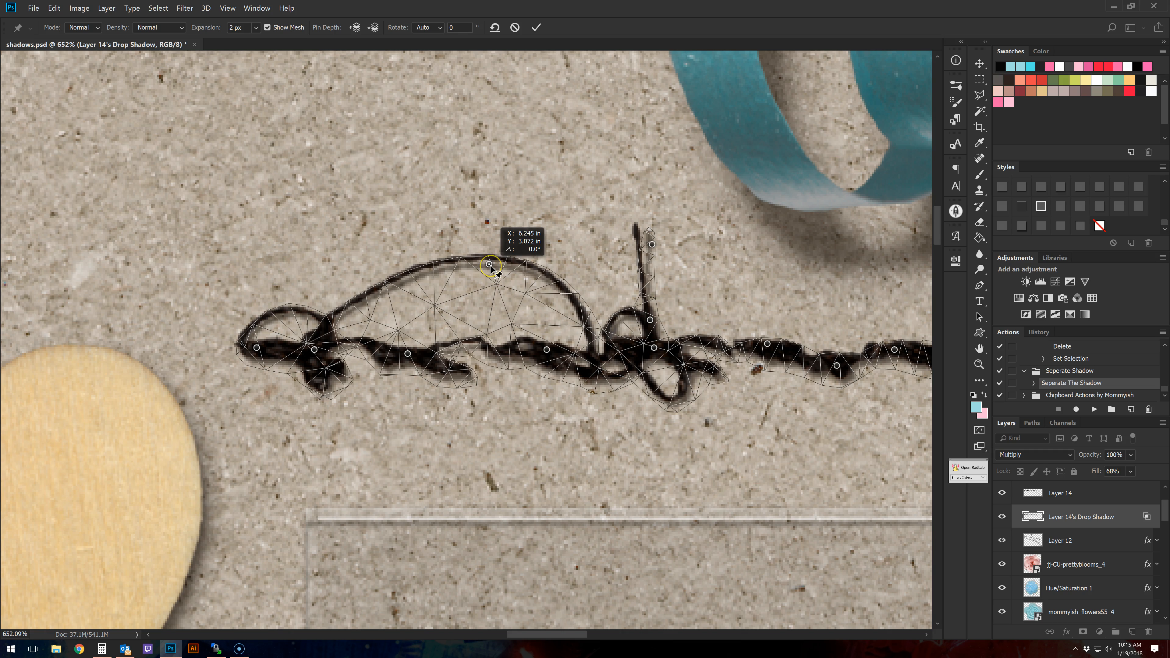
pyautogui.press('Return')
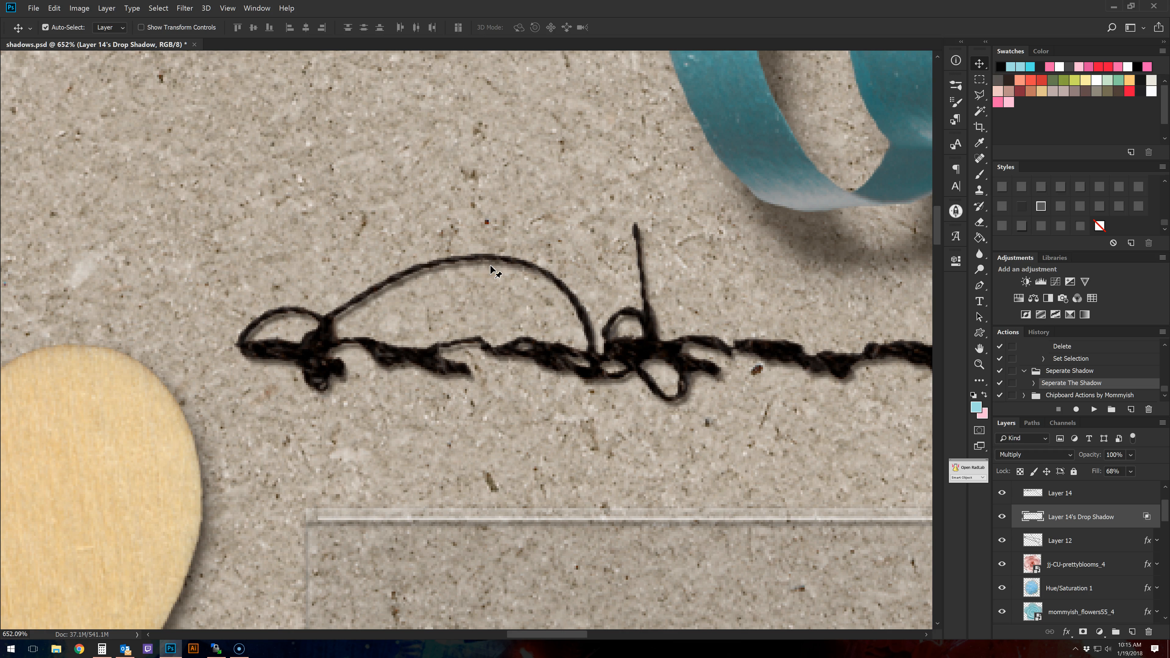
# Compare the stitching with its warped shadow by hiding and reshowing the stitching layer, and view the whole page.
pyautogui.scroll(-2, 630, 406)
pyautogui.scroll(-5, 630, 405)
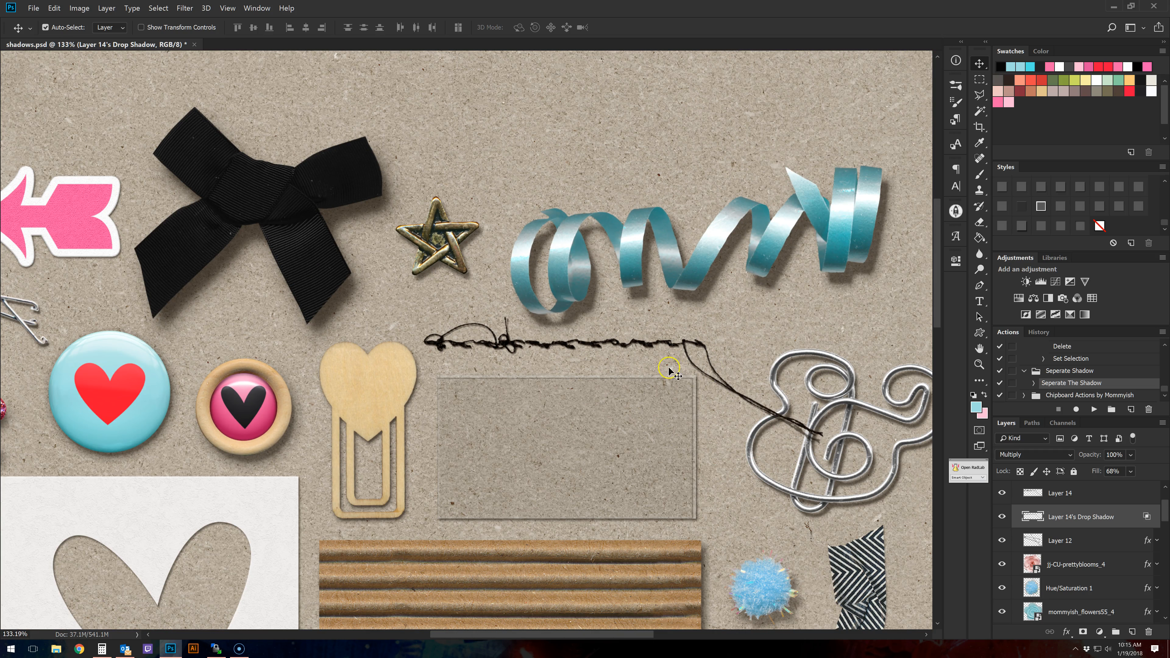
pyautogui.scroll(1, 1002, 503)
pyautogui.click(1003, 504)
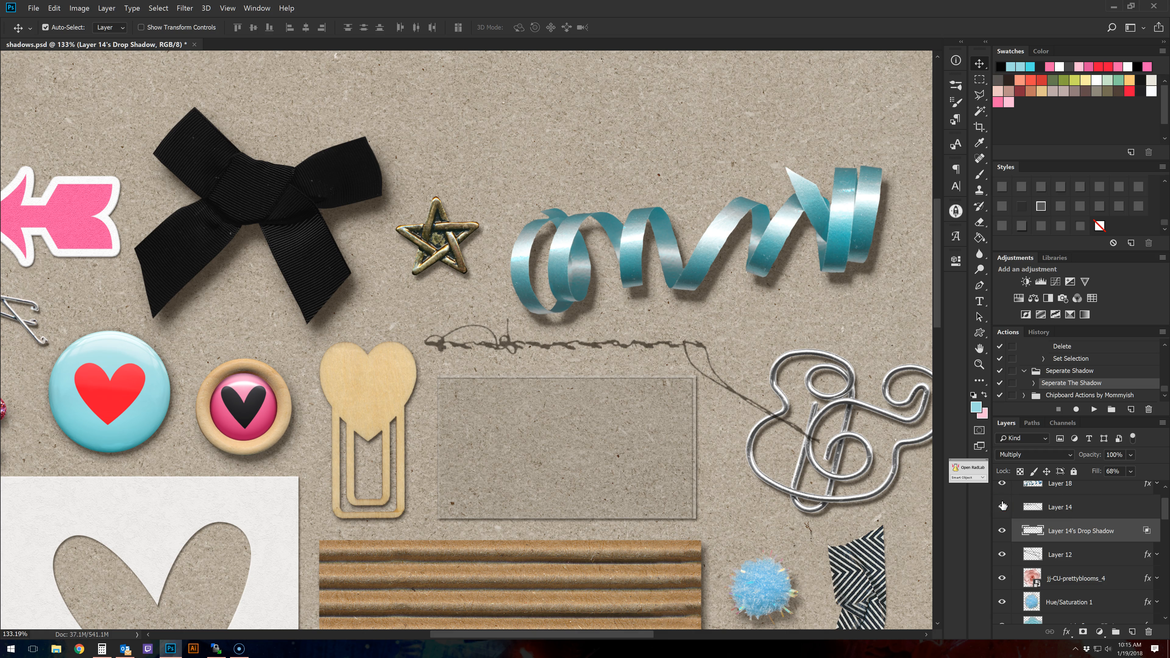
pyautogui.click(1003, 506)
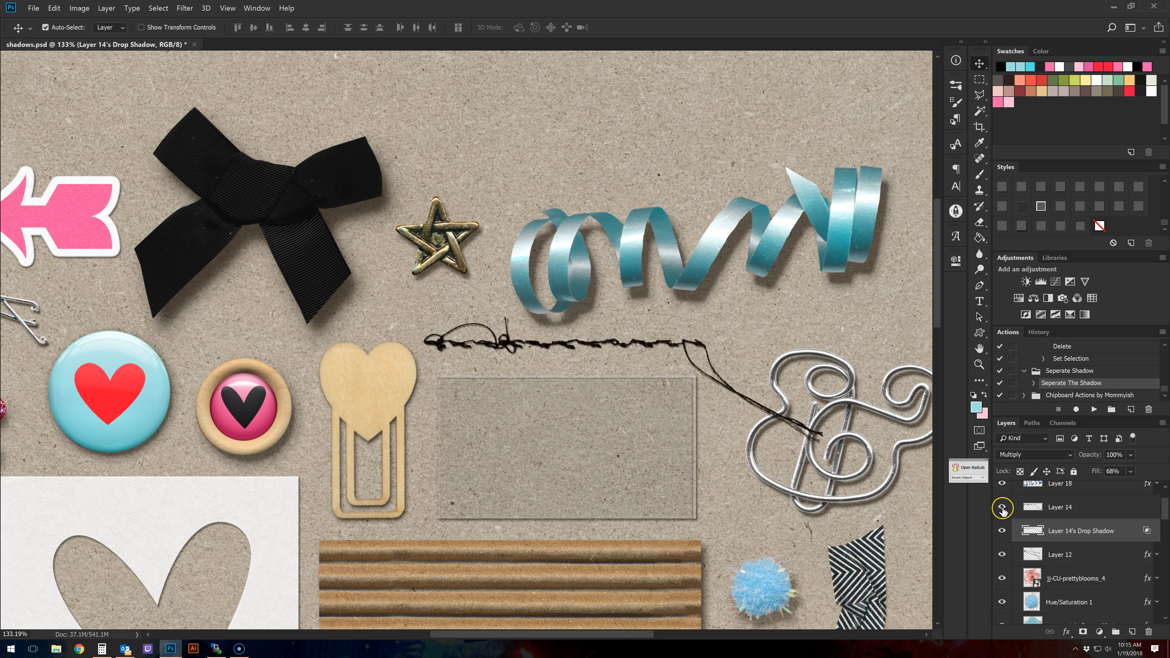
pyautogui.scroll(-3, 567, 334)
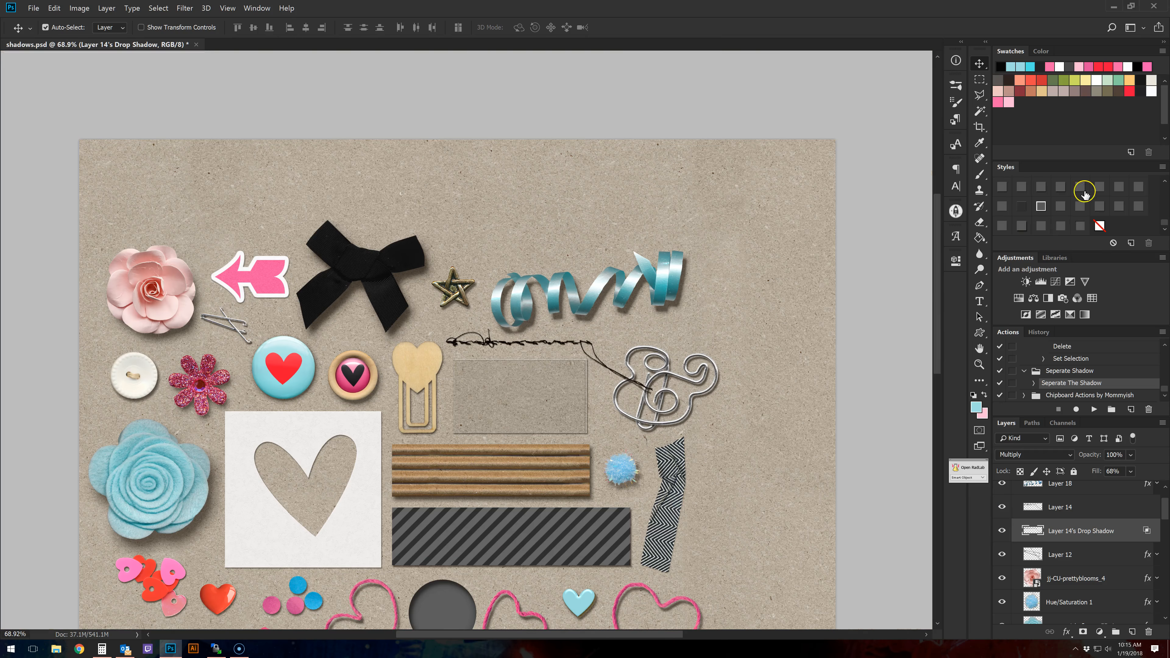
pyautogui.scroll(-1, 721, 387)
pyautogui.scroll(-2, 721, 387)
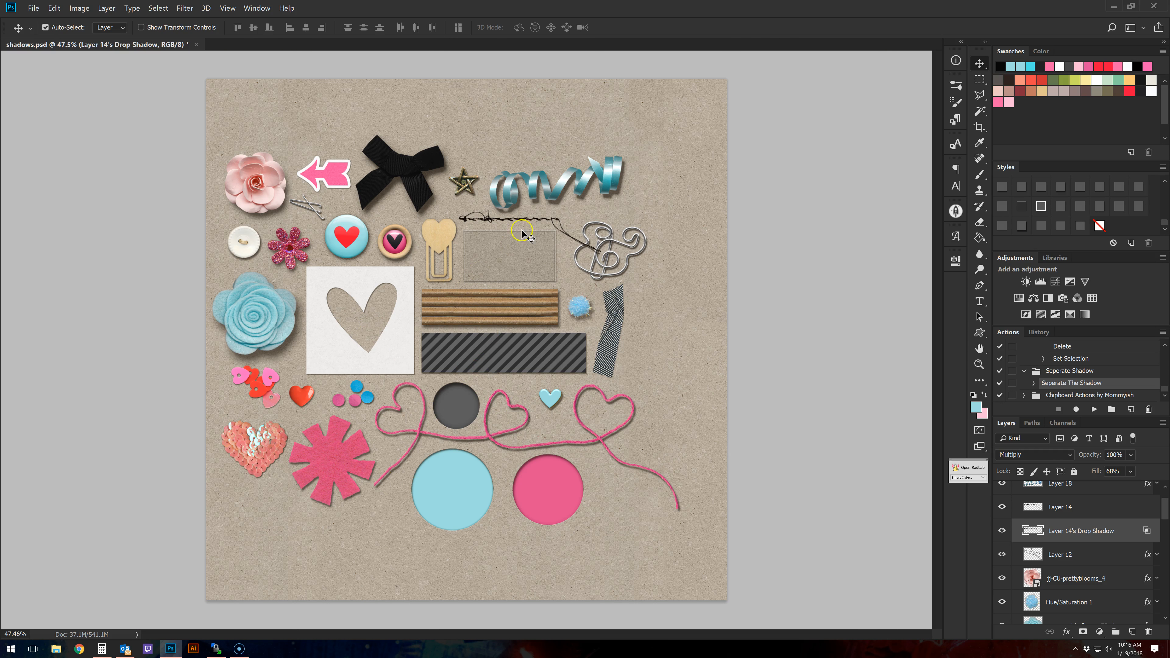
# Draw a square about 529 px wide with the Rectangle tool on the empty area right of the chevron tape.
pyautogui.click(979, 332)
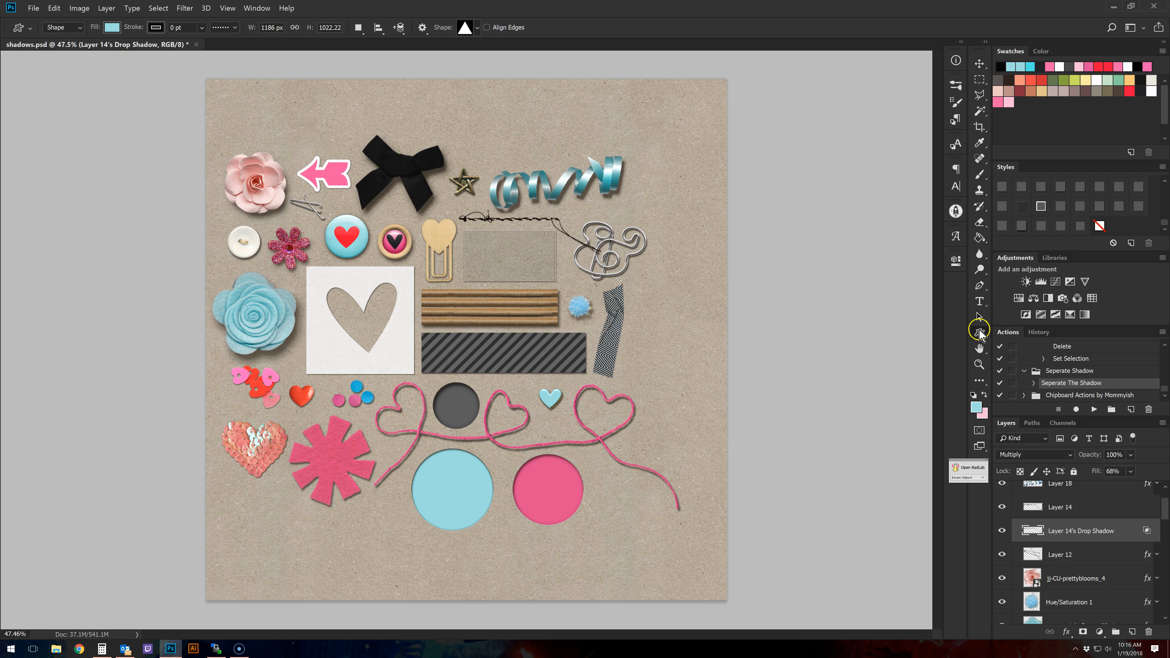
pyautogui.click(1022, 335)
pyautogui.click(980, 365)
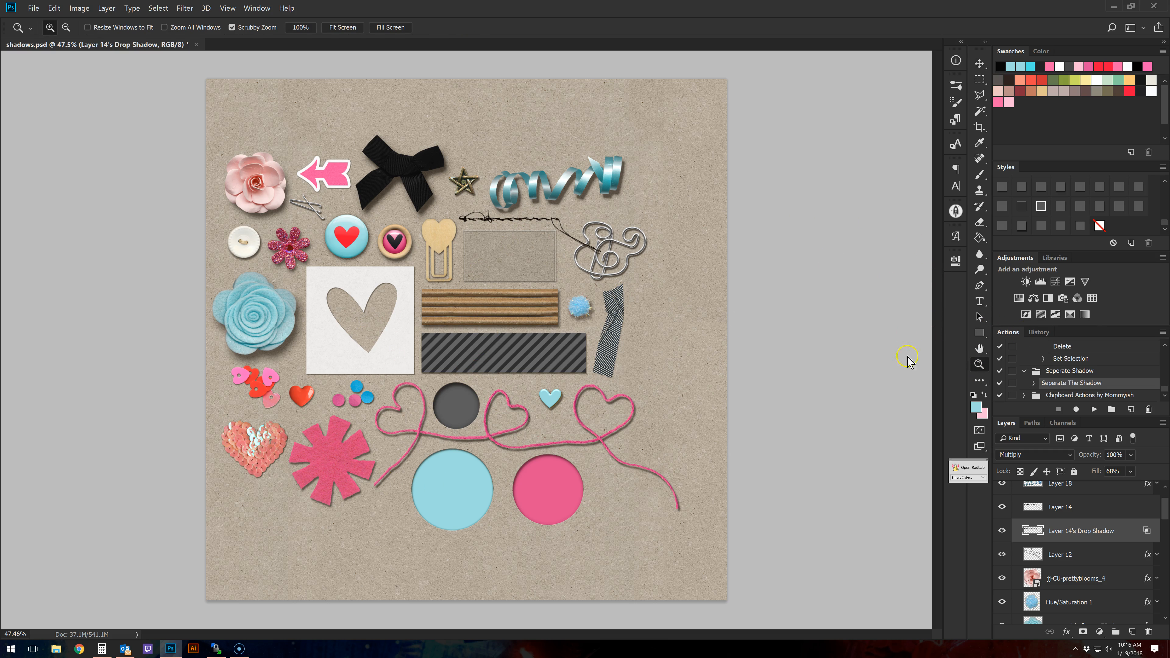
pyautogui.moveTo(668, 331); pyautogui.dragTo(741, 329)
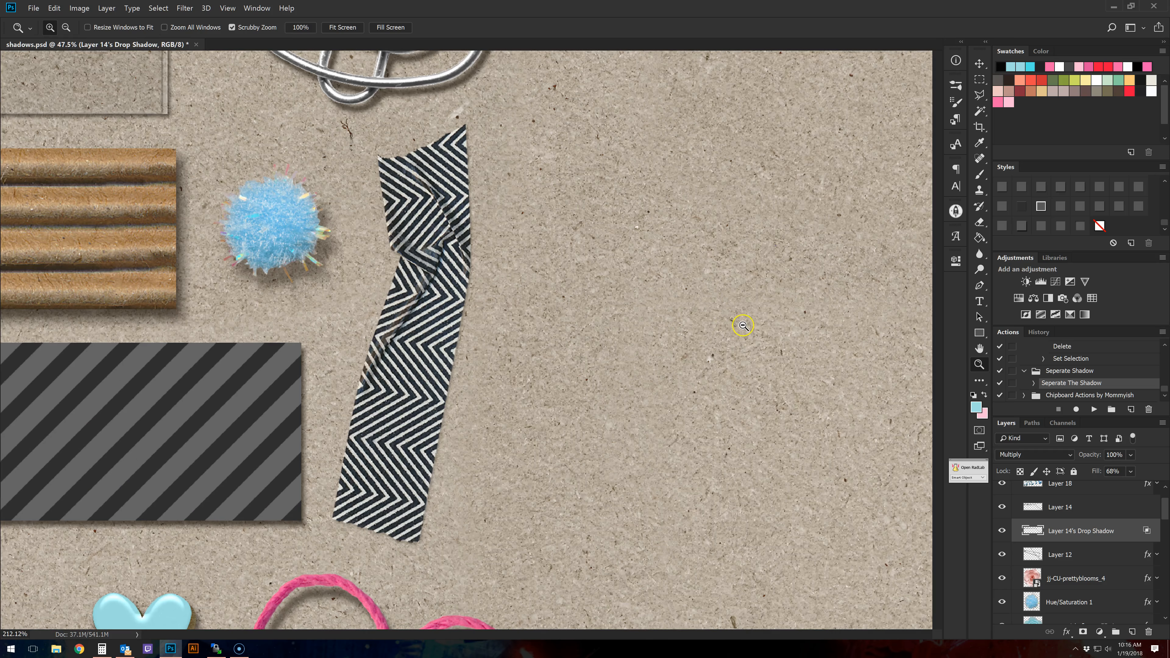
pyautogui.click(979, 332)
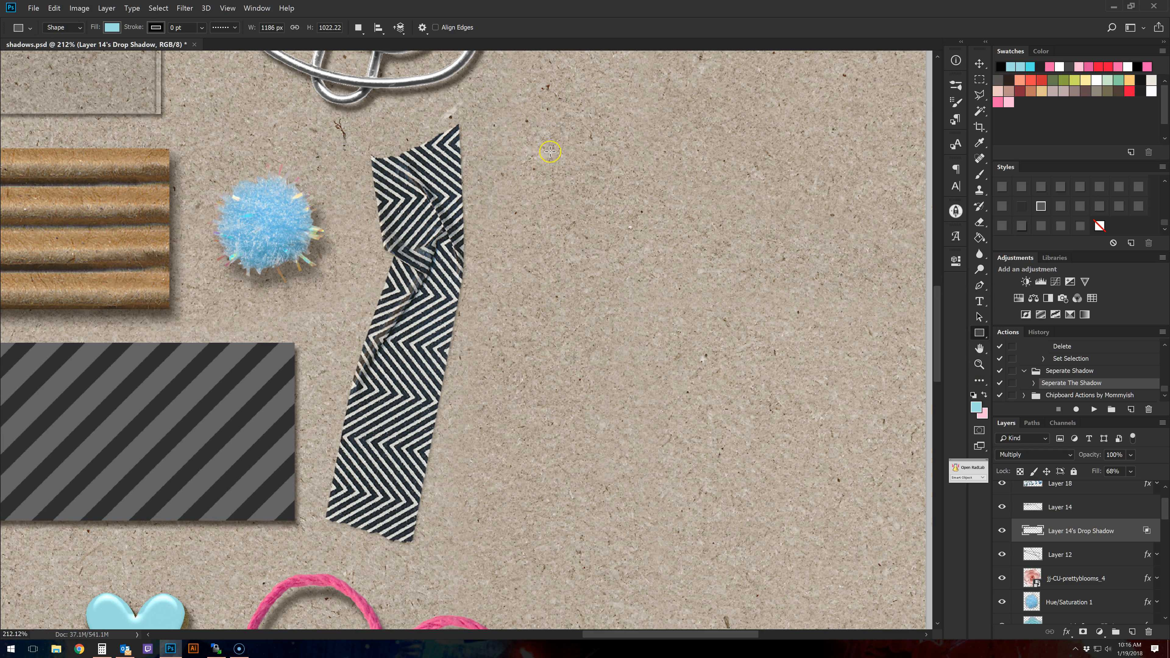
pyautogui.moveTo(510, 121)
pyautogui.mouseDown()
pyautogui.moveTo(835, 438)
pyautogui.moveTo(852, 475)
pyautogui.mouseUp()
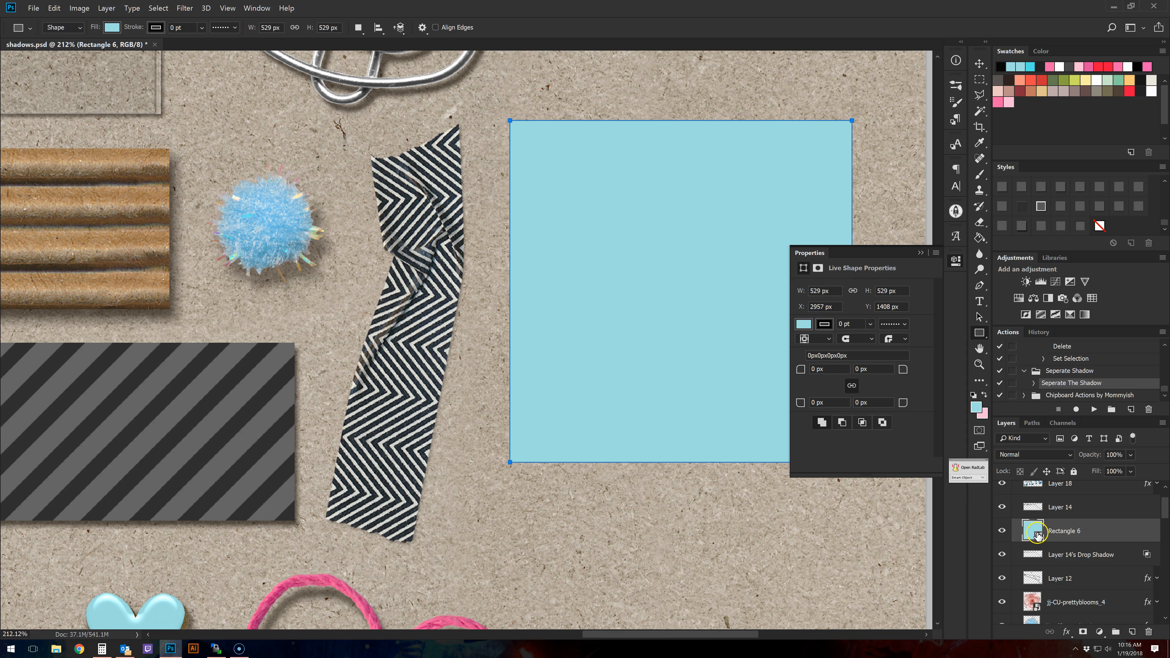
# Change the new square's fill color to neutral gray 868686.
pyautogui.doubleClick(1037, 535)
pyautogui.click(677, 462)
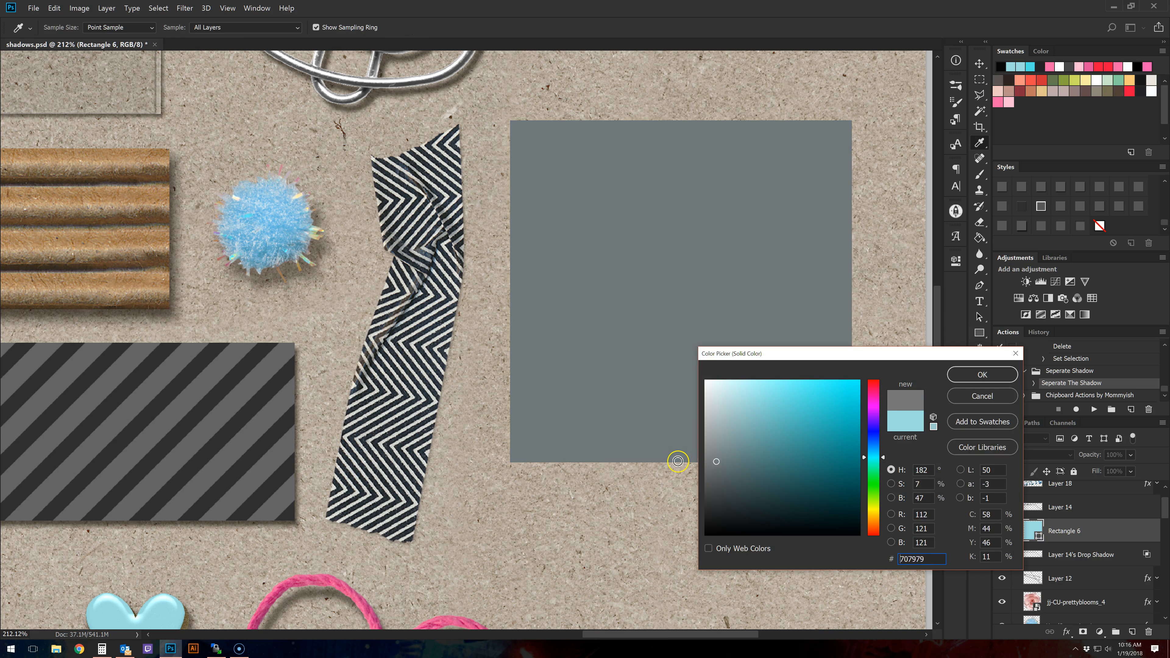
pyautogui.moveTo(676, 461); pyautogui.dragTo(667, 453)
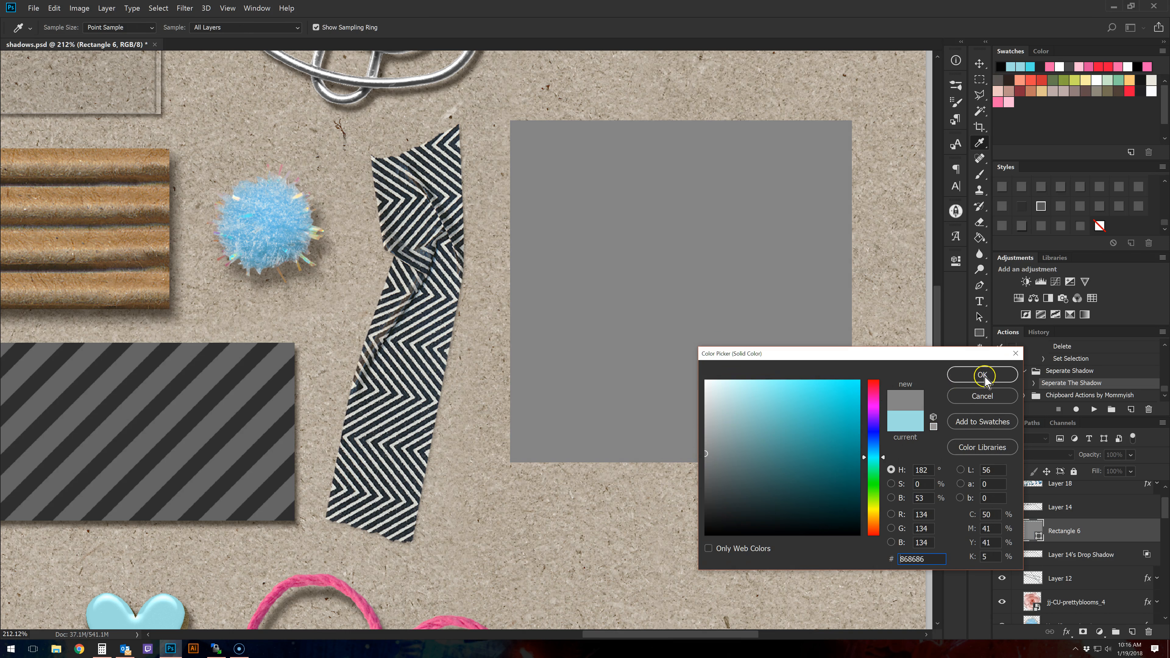
pyautogui.click(982, 374)
# Apply the saved layer style with a white border and drop shadow to the gray square, and deselect it.
pyautogui.click(1040, 207)
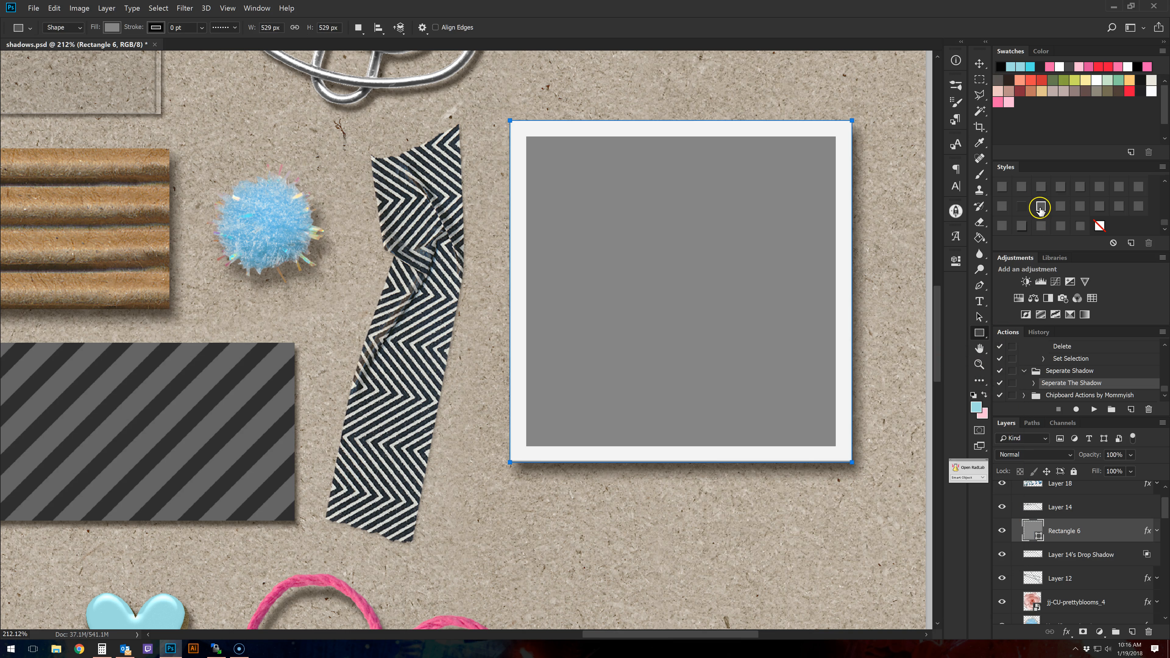
pyautogui.click(979, 63)
pyautogui.click(847, 93)
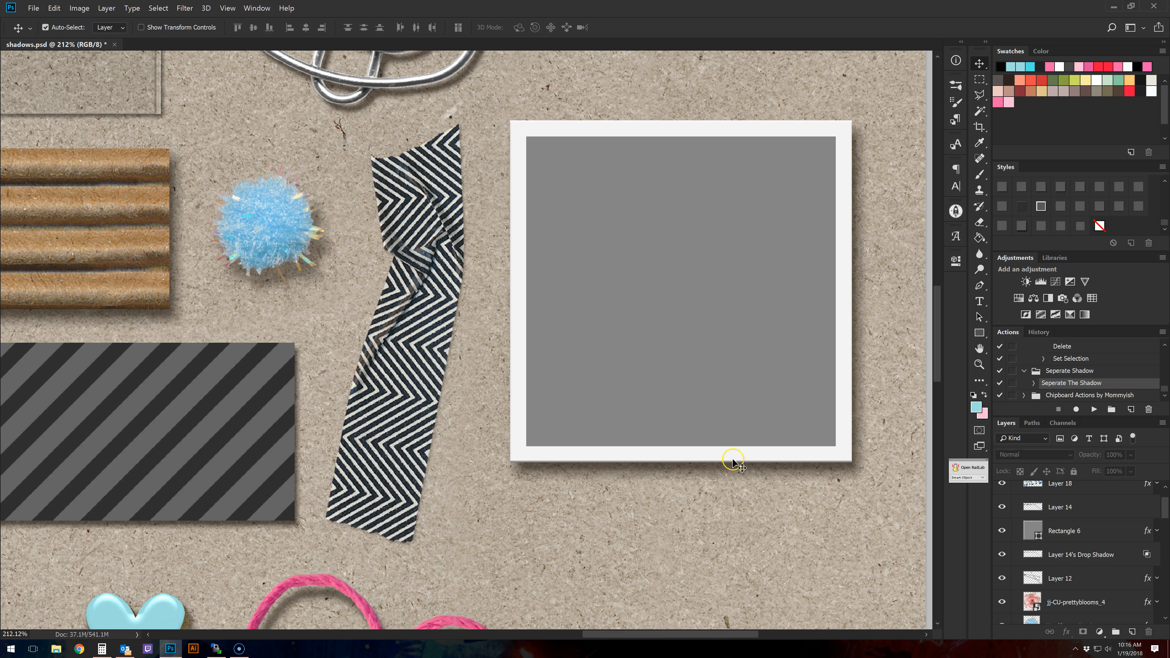
pyautogui.click(984, 366)
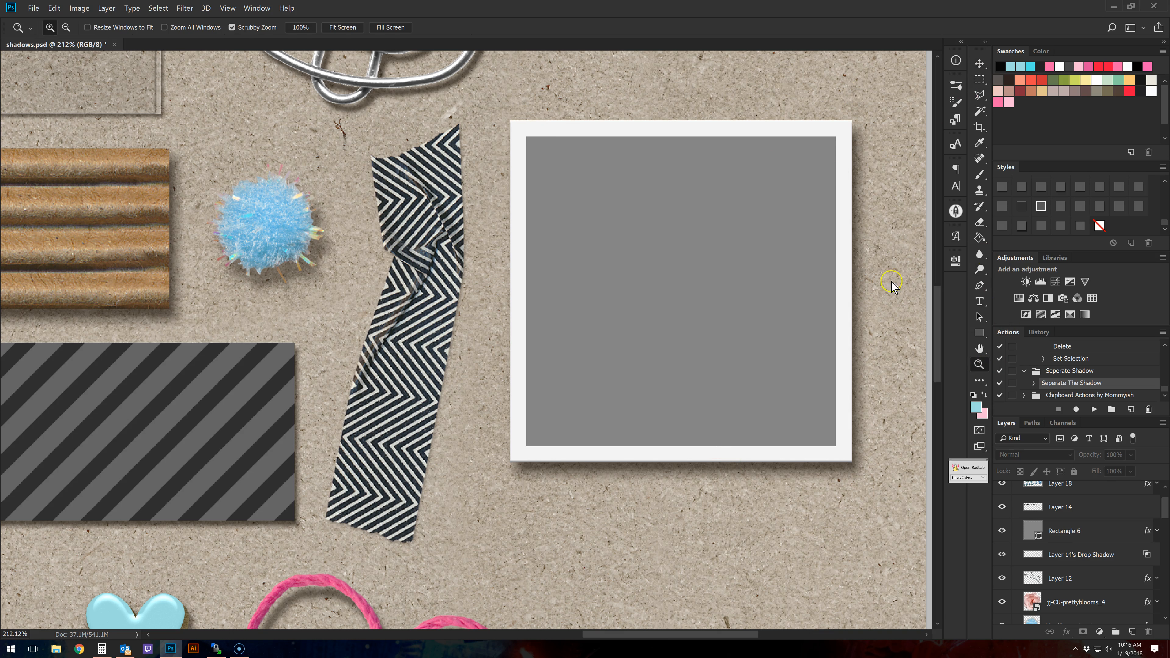
# Examine the framed square's white border and drop shadow up close along its upper and lower edges.
pyautogui.moveTo(542, 122); pyautogui.dragTo(671, 135)
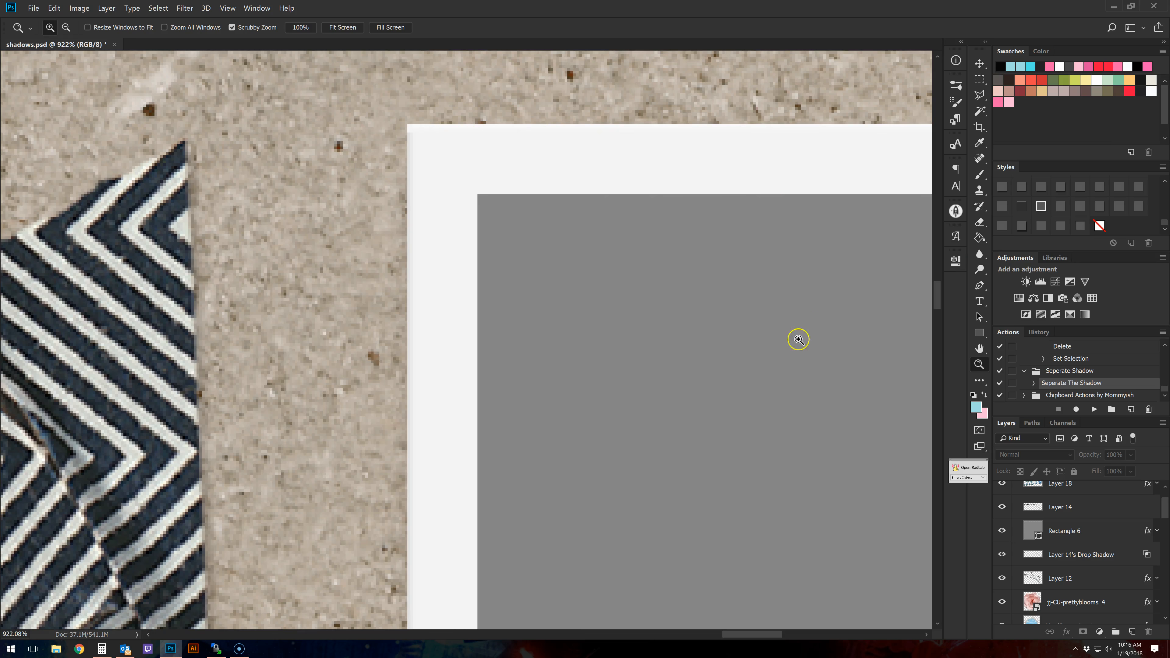
pyautogui.moveTo(812, 308); pyautogui.dragTo(716, 340)
pyautogui.moveTo(810, 569); pyautogui.dragTo(915, 591)
pyautogui.moveTo(938, 350); pyautogui.dragTo(938, 392)
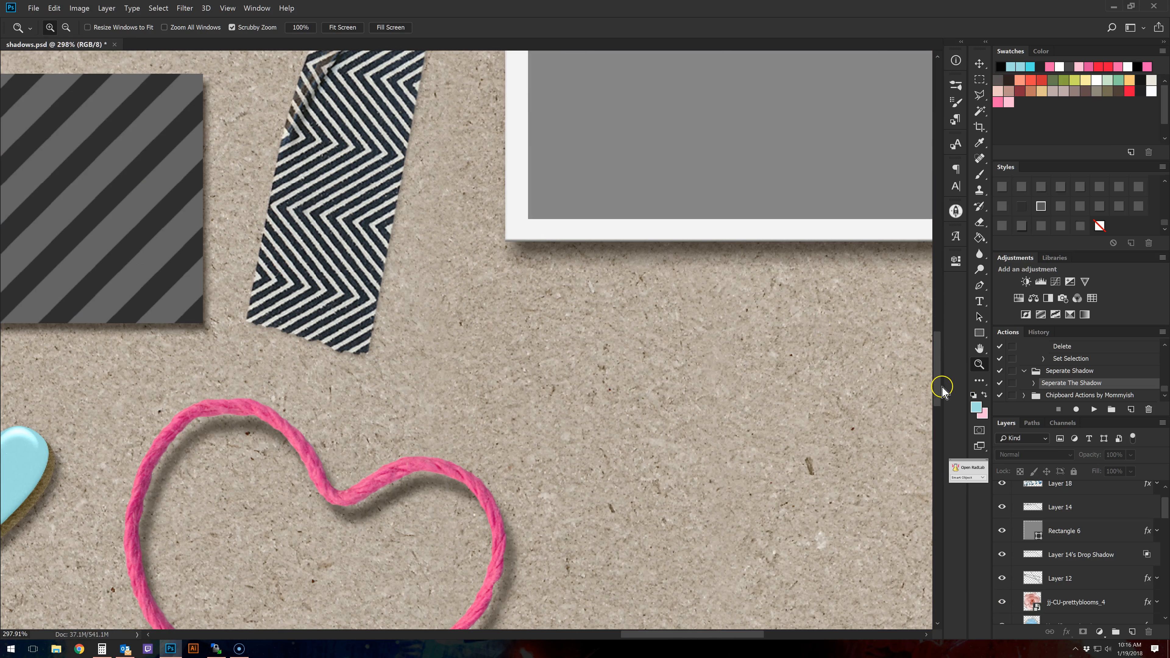
pyautogui.moveTo(574, 235); pyautogui.dragTo(596, 243)
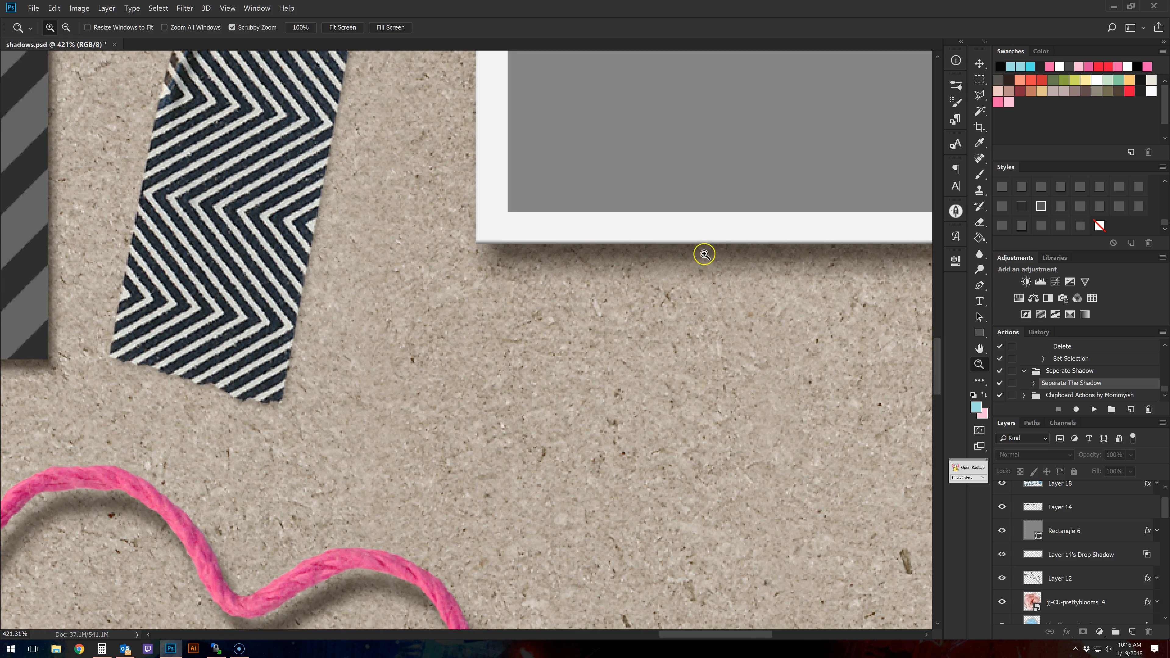
pyautogui.moveTo(705, 304); pyautogui.dragTo(645, 304)
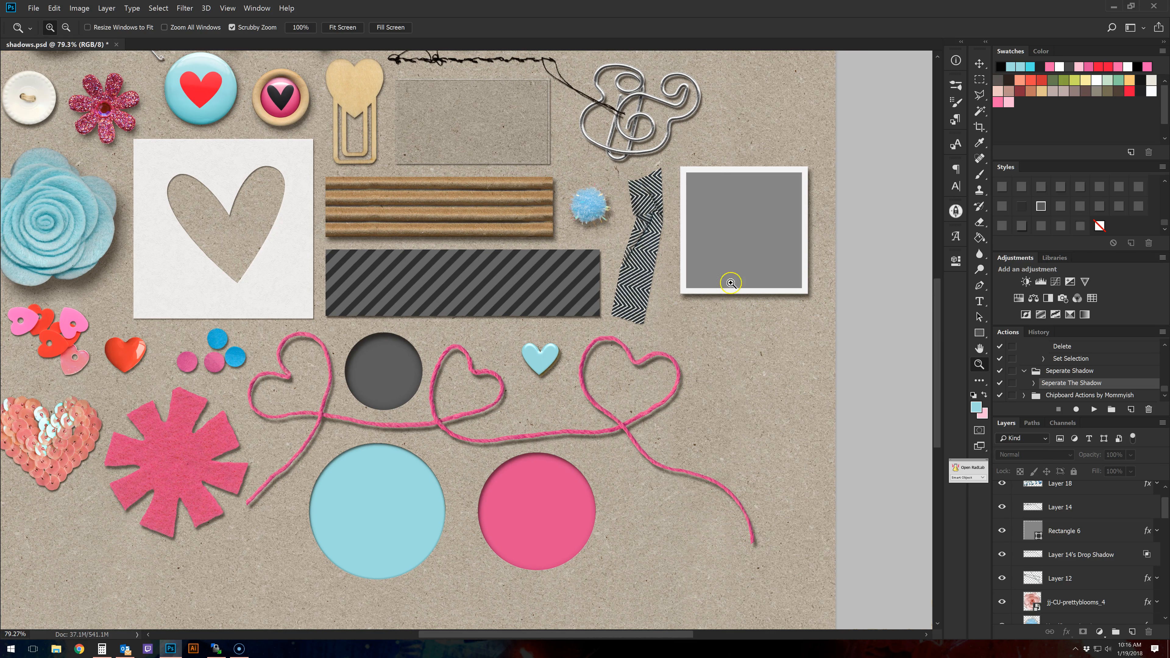
# Move the framed gray square slightly down and to the left, closer to the chevron tape.
pyautogui.click(979, 63)
pyautogui.moveTo(750, 216); pyautogui.dragTo(744, 223)
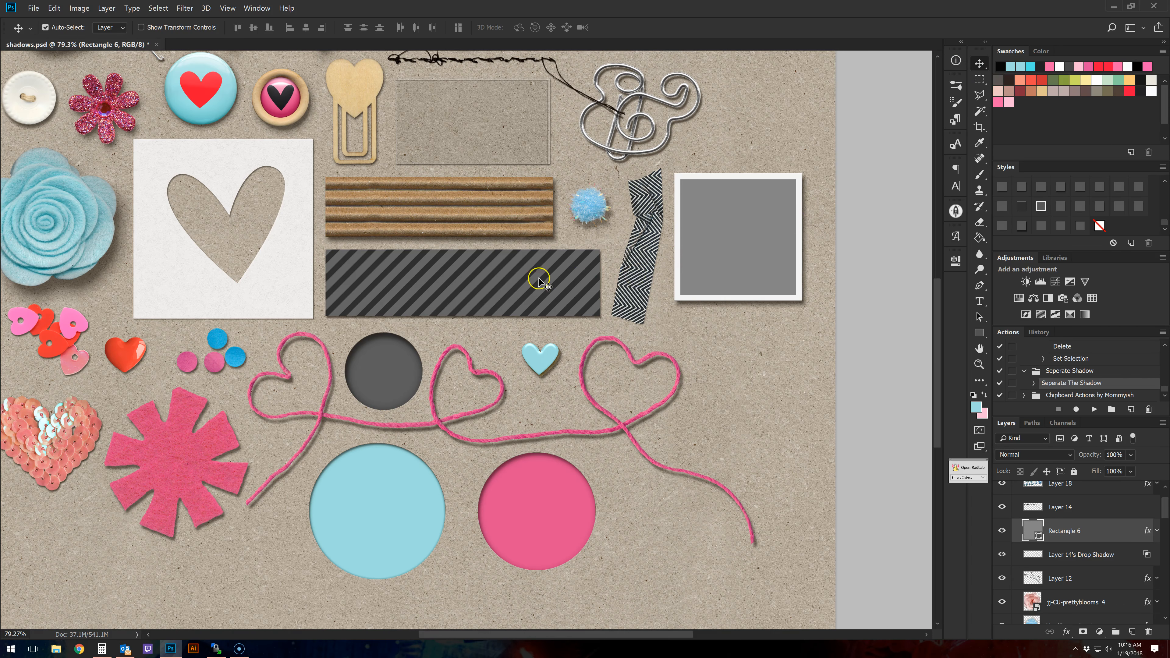
pyautogui.scroll(-3, 543, 277)
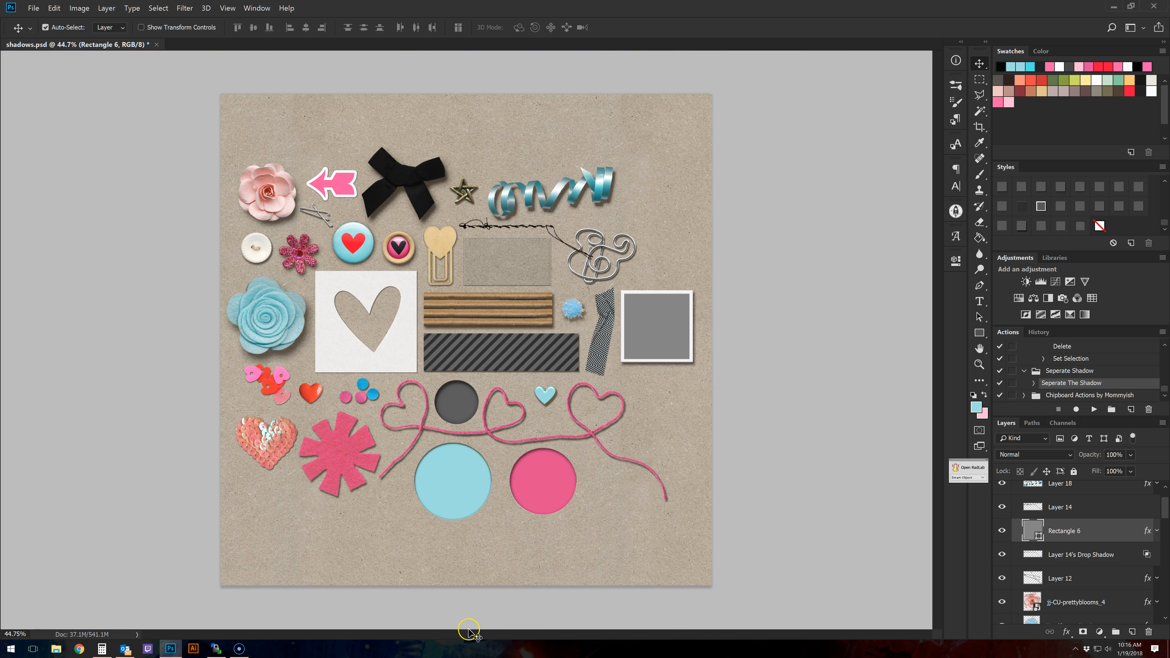
# Select the blue flair button with the red heart and look up the Flair preset among the saved layer styles.
pyautogui.click(979, 364)
pyautogui.moveTo(355, 245); pyautogui.dragTo(849, 141)
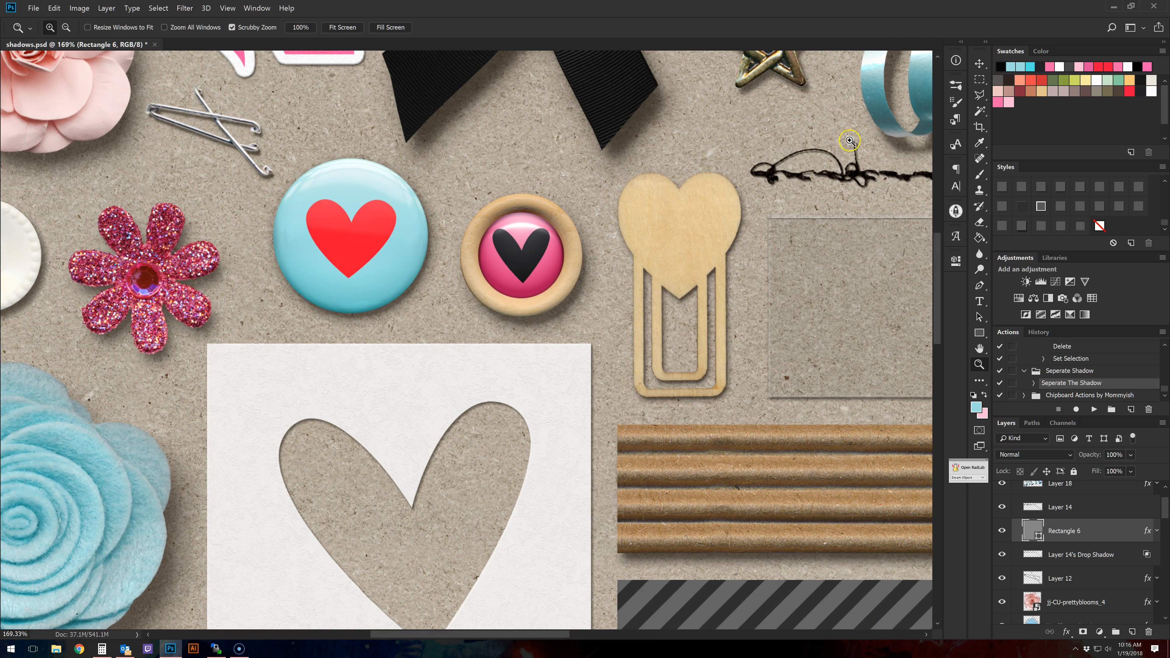
pyautogui.click(979, 63)
pyautogui.click(548, 235)
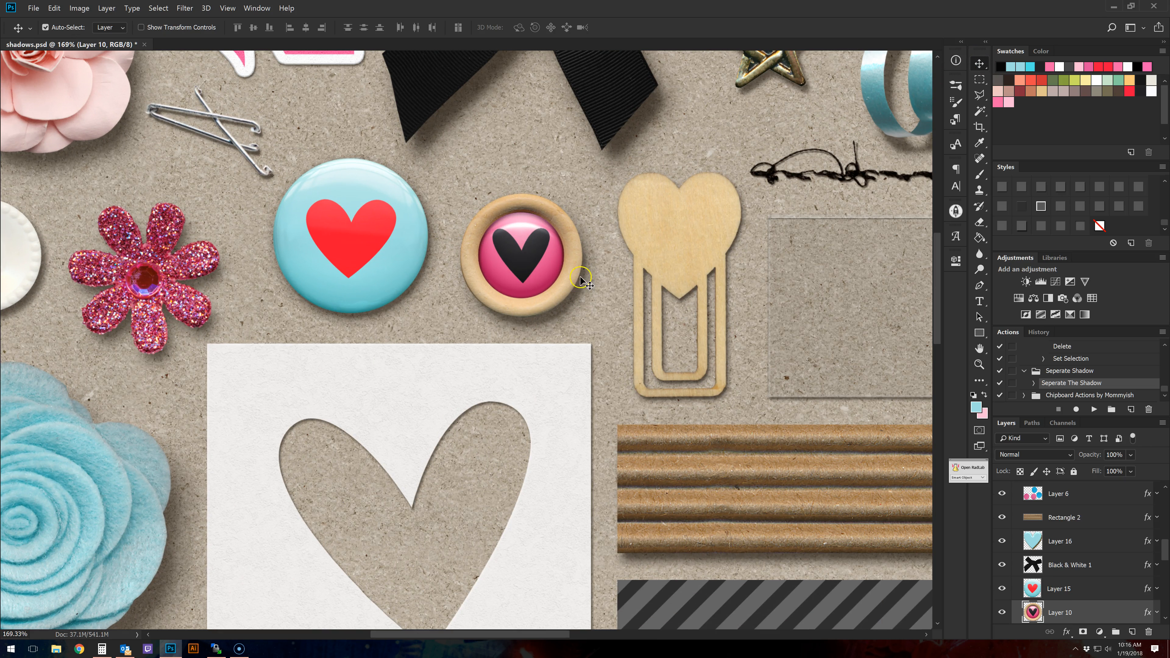
pyautogui.click(383, 256)
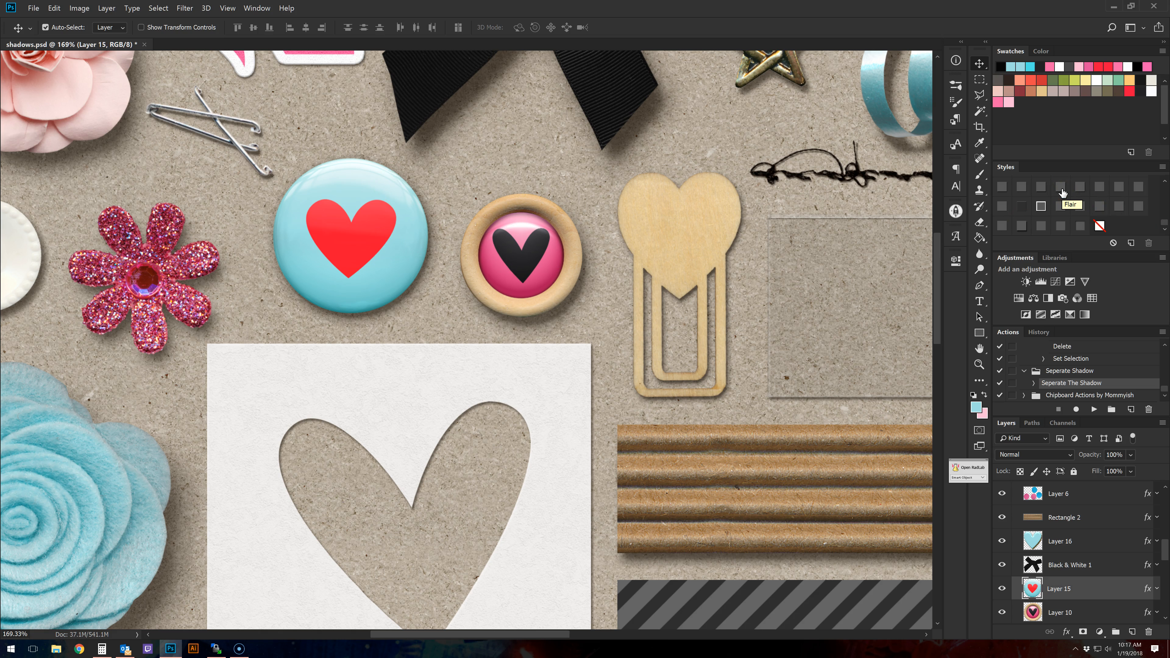
pyautogui.click(1062, 190)
pyautogui.click(1081, 190)
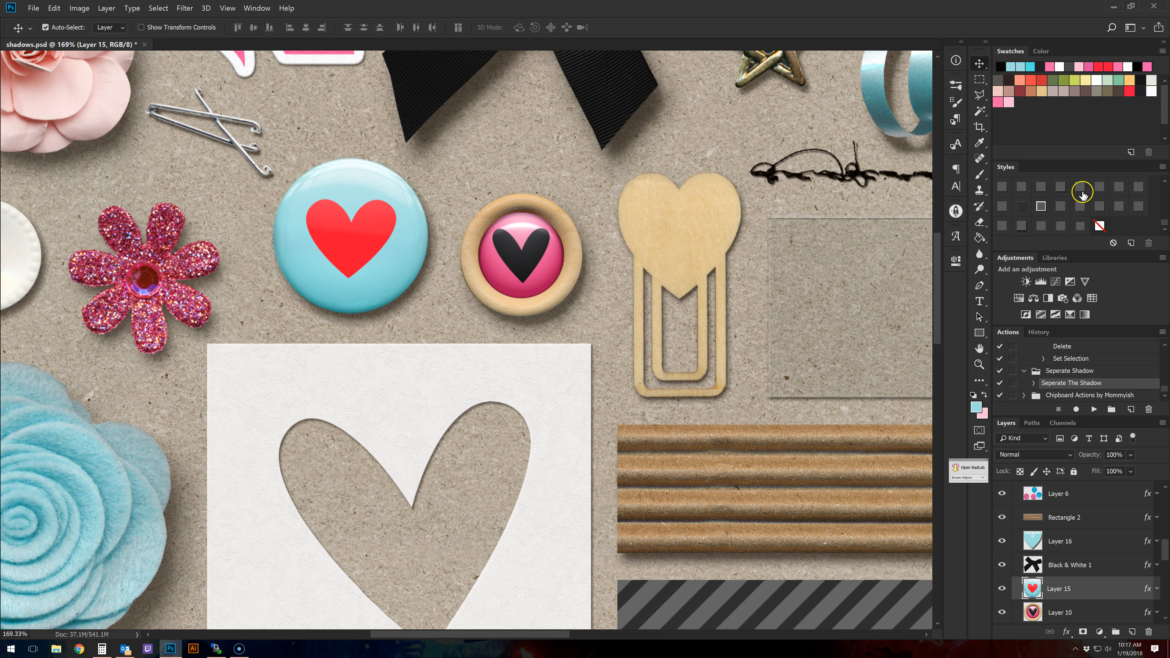
pyautogui.click(1056, 188)
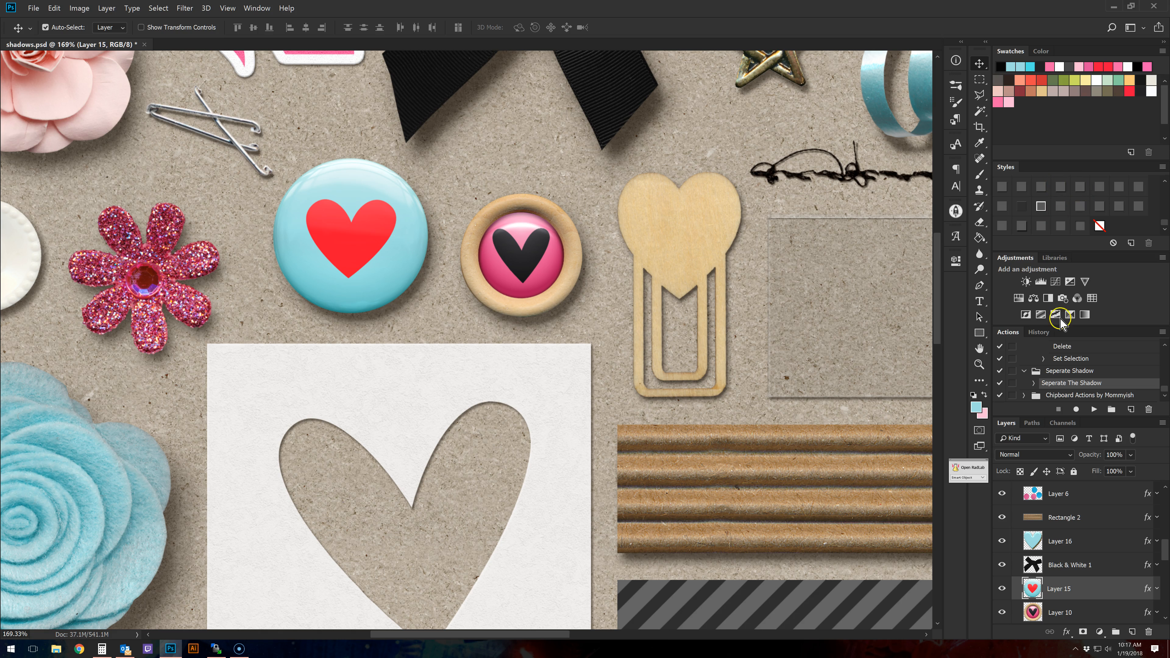
# Set the drop shadow angle of the blue flair button to 30 degrees with global light on, and accept the layer style.
pyautogui.doubleClick(1109, 591)
pyautogui.click(553, 384)
pyautogui.moveTo(736, 395); pyautogui.dragTo(588, 396)
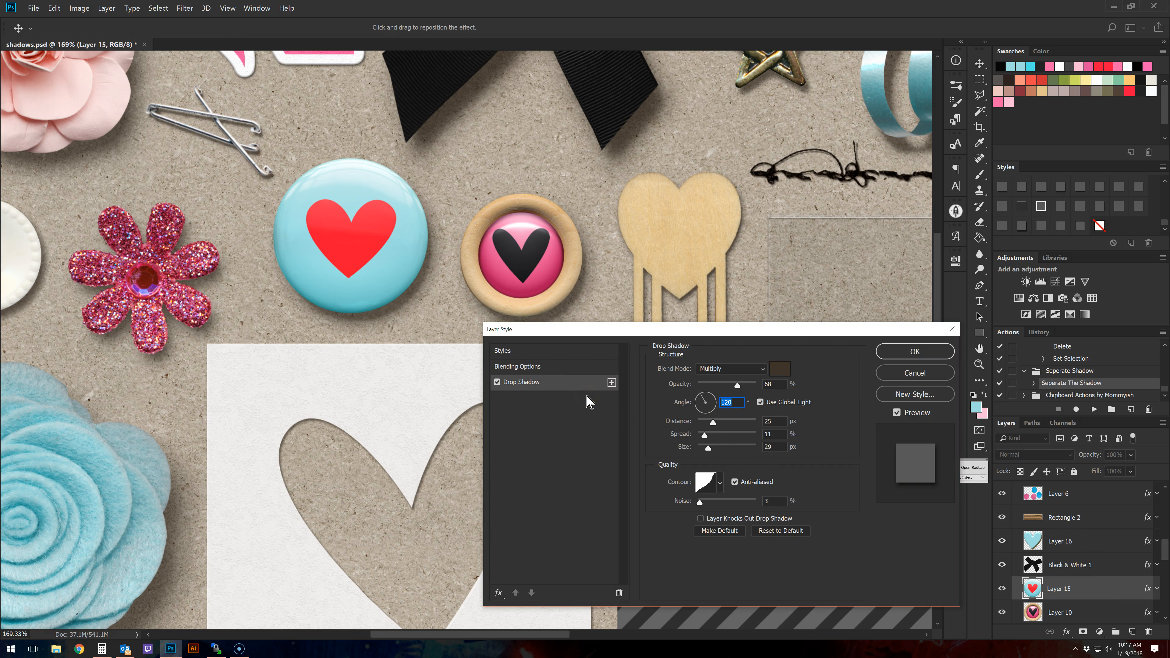
pyautogui.write('90')
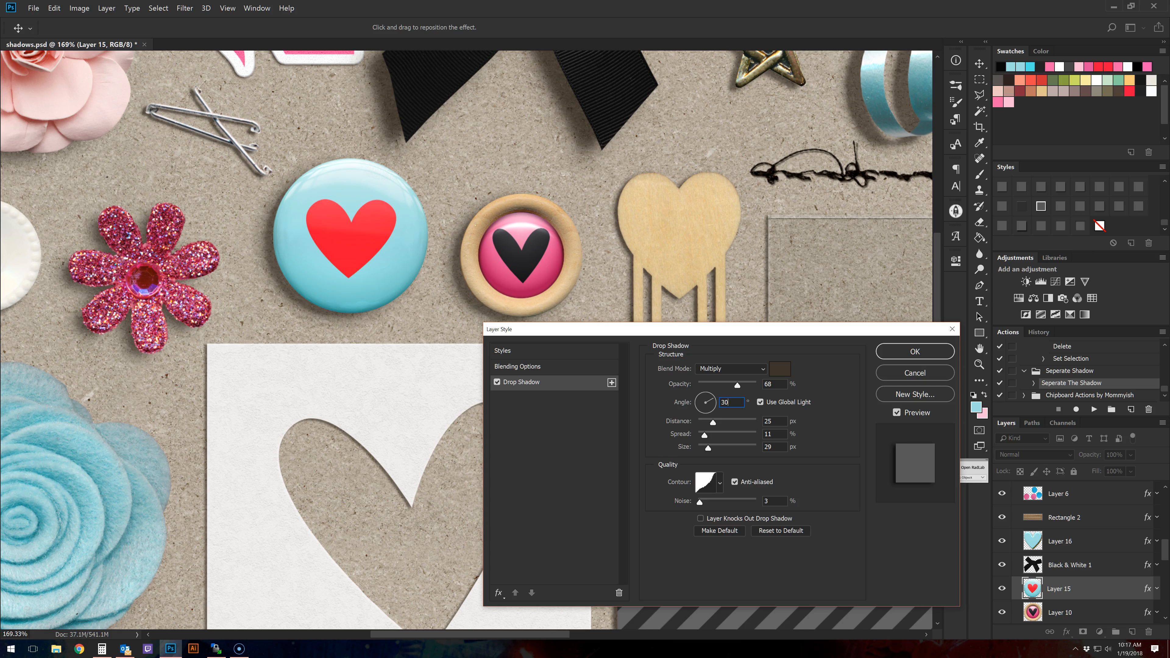
pyautogui.click(711, 414)
pyautogui.click(882, 349)
pyautogui.hotkey('ctrl', '0')
pyautogui.scroll(-3, 633, 339)
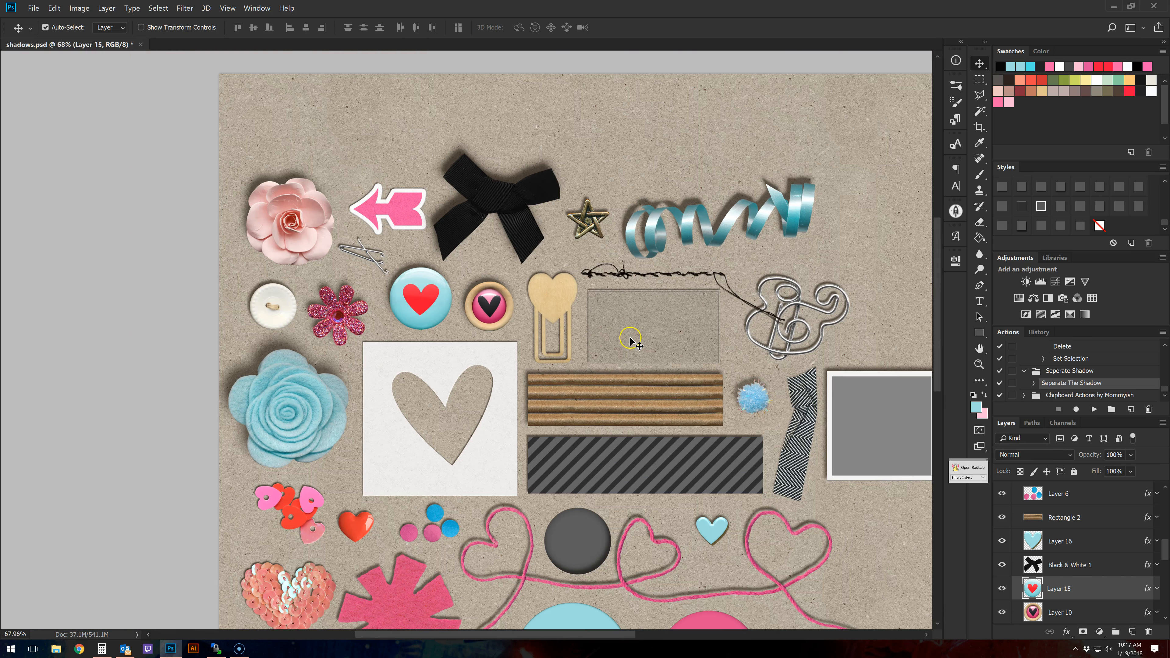